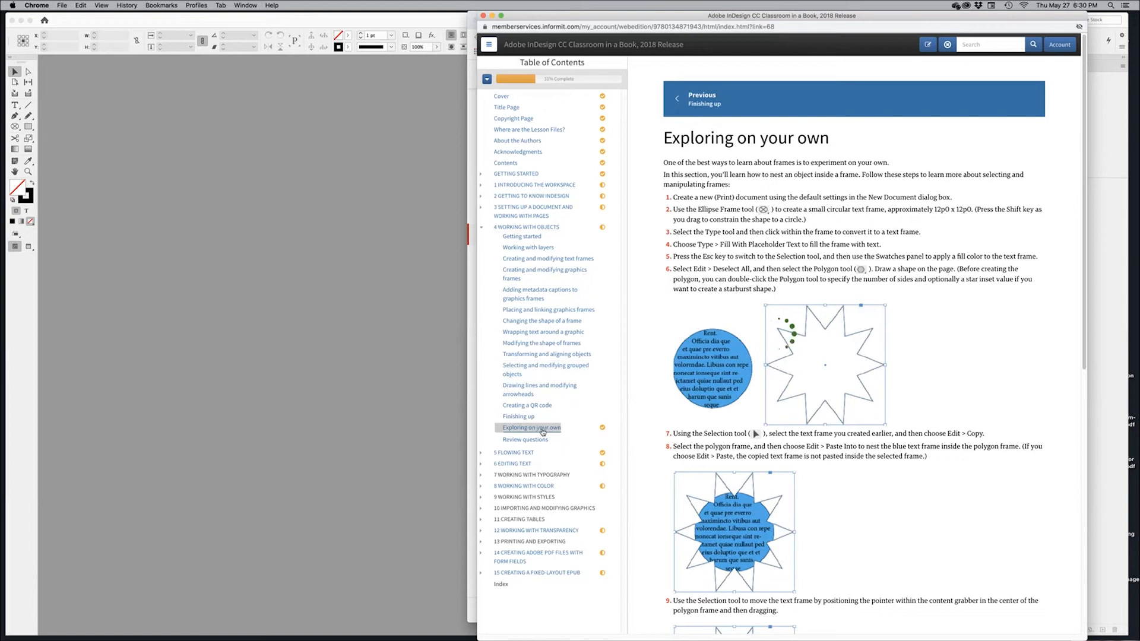
- Read the exercise's instructions on creating a new print document and drawing a circular text frame
{"action": "scroll", "coordinate": [921, 404], "scroll_direction": "down", "scroll_amount": 1}
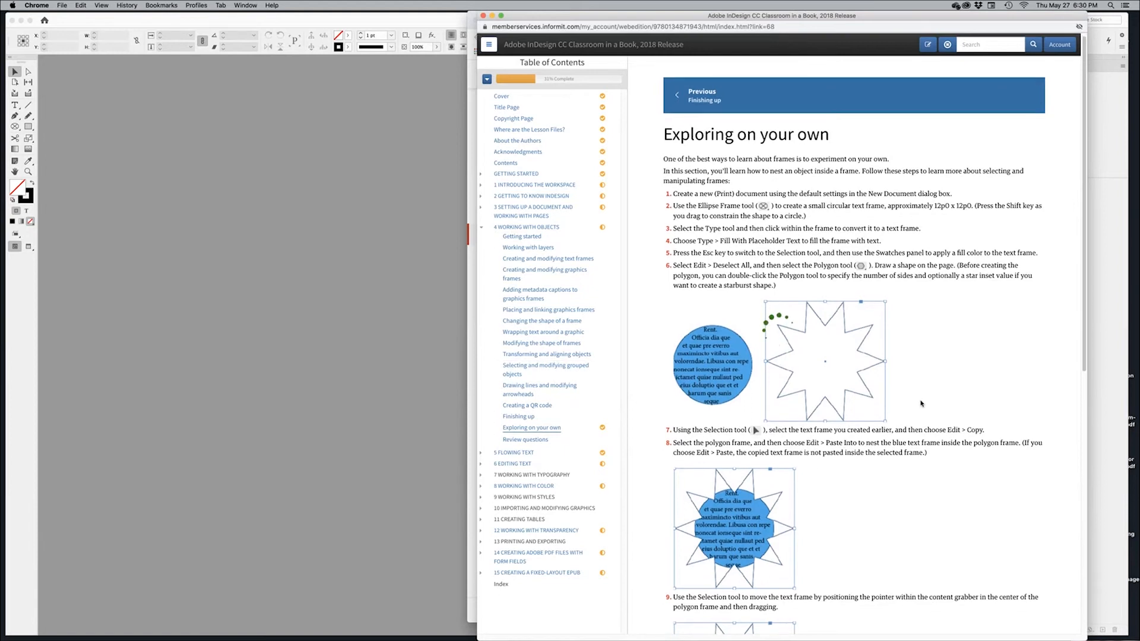
{"action": "scroll", "coordinate": [922, 401], "scroll_direction": "down", "scroll_amount": 4}
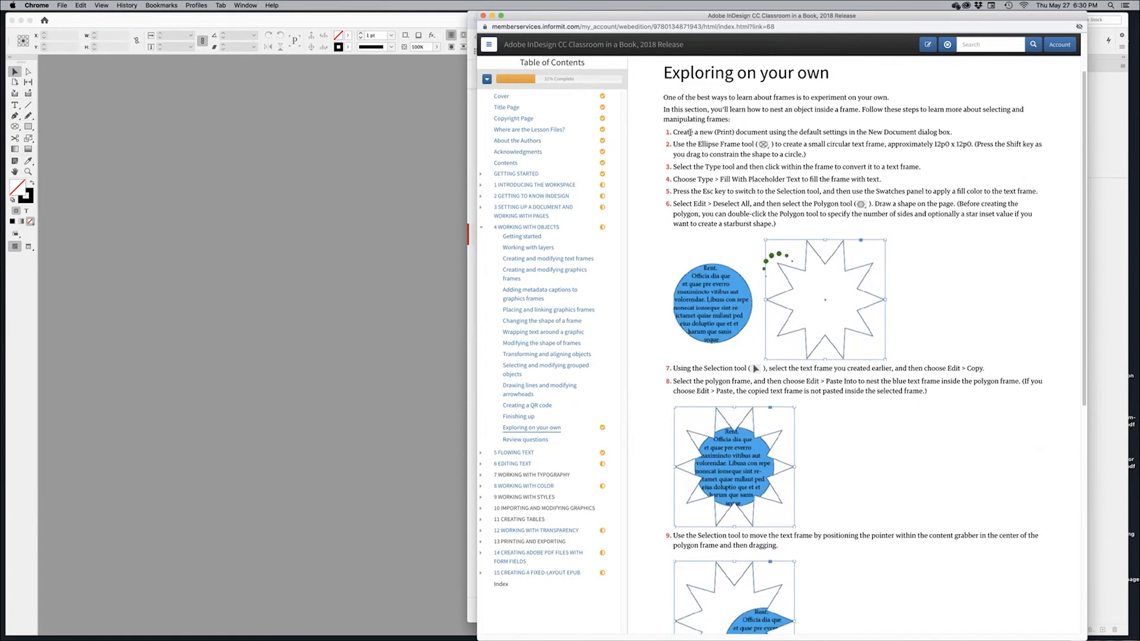
{"action": "left_click_drag", "start_coordinate": [690, 132], "coordinate": [954, 144]}
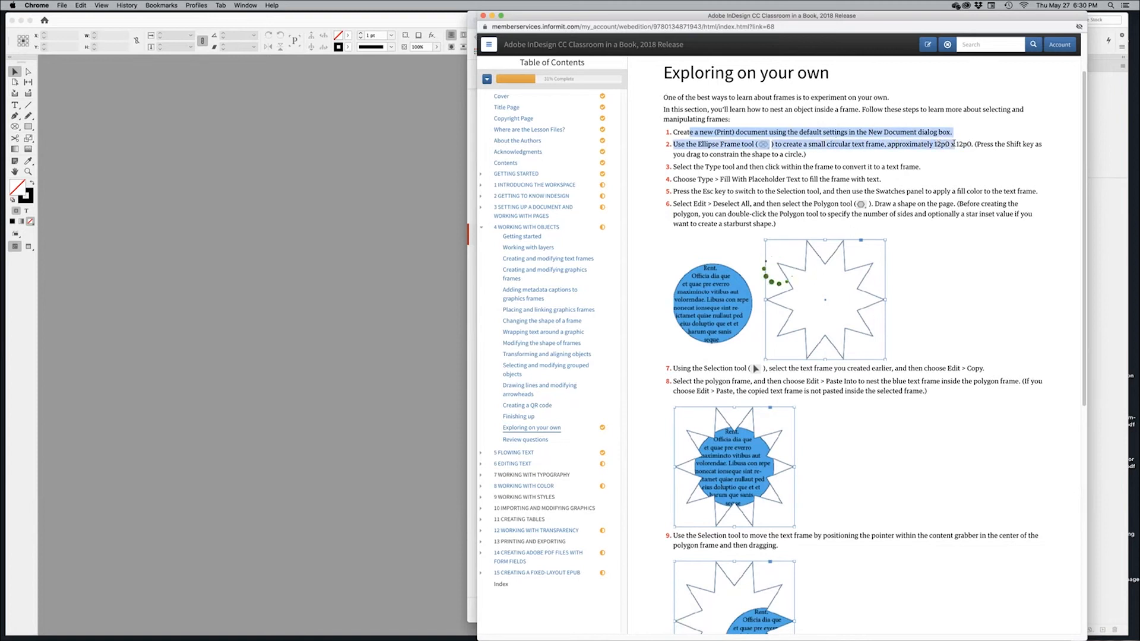
{"action": "left_click", "coordinate": [930, 145]}
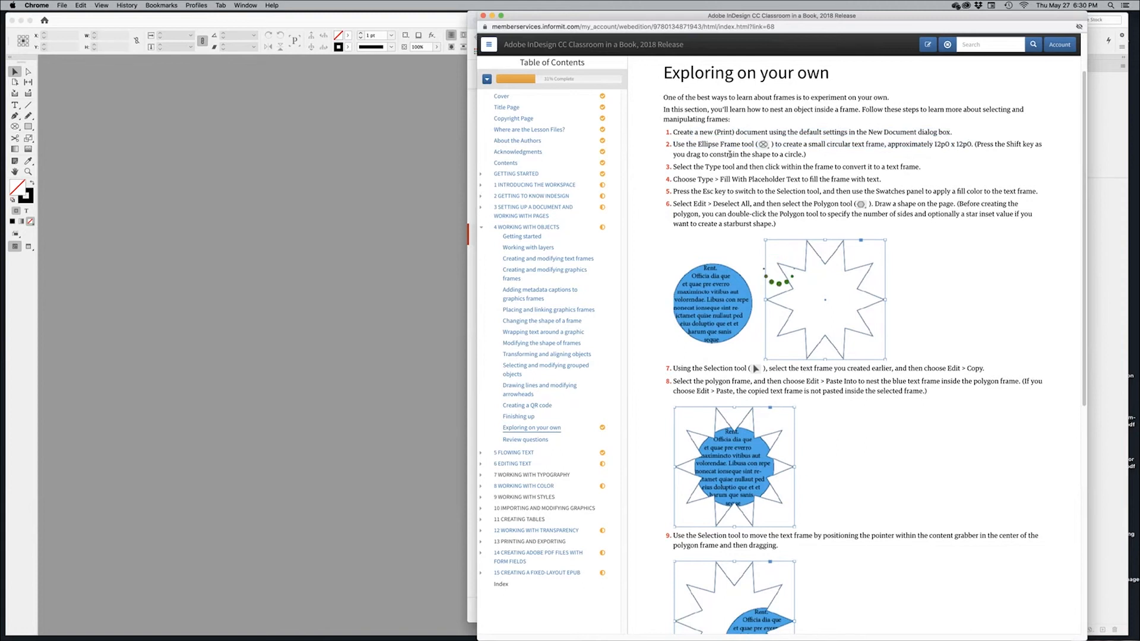
{"action": "left_click_drag", "start_coordinate": [729, 154], "coordinate": [807, 156]}
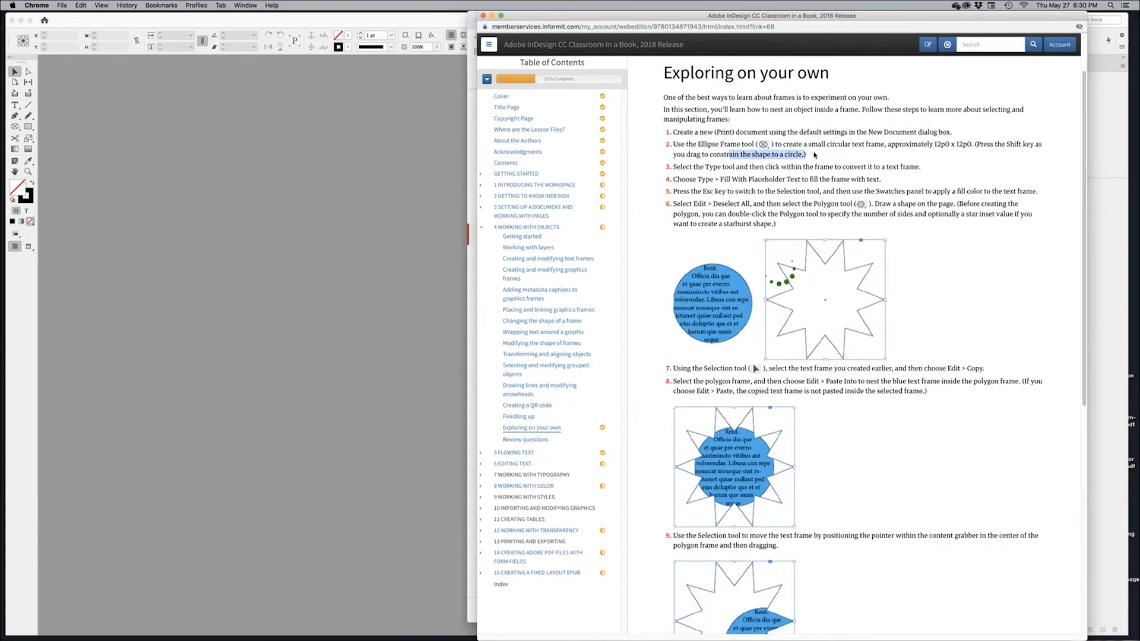
- Switch to InDesign and create a Letter-size print document with facing pages turned off
{"action": "left_click", "coordinate": [319, 279]}
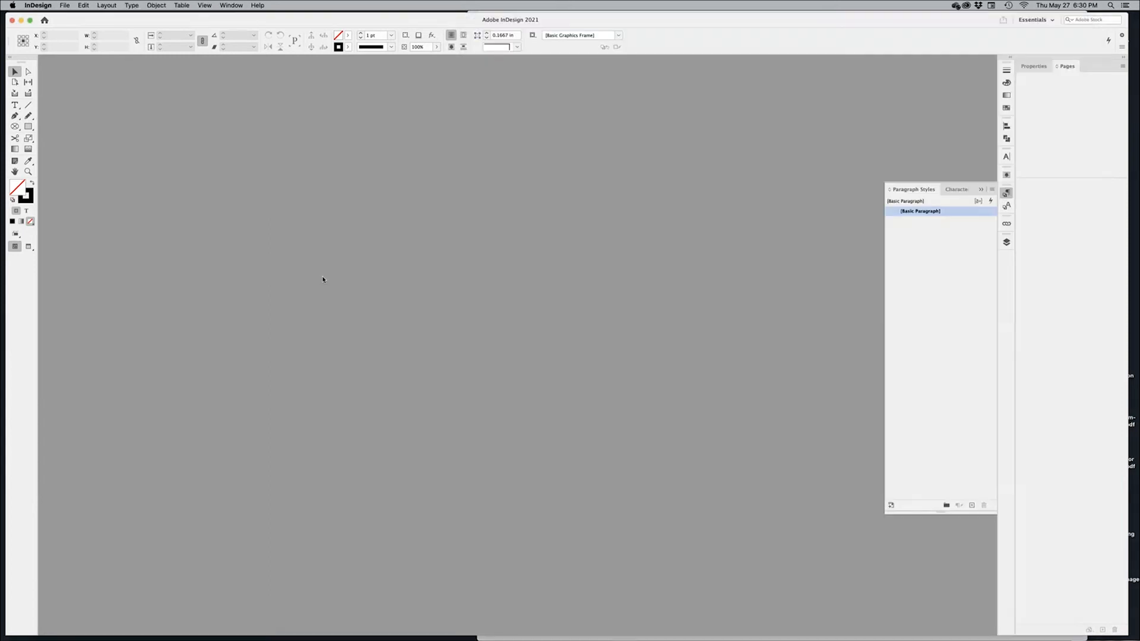
{"action": "left_click", "coordinate": [64, 6]}
{"action": "mouse_move", "coordinate": [72, 19]}
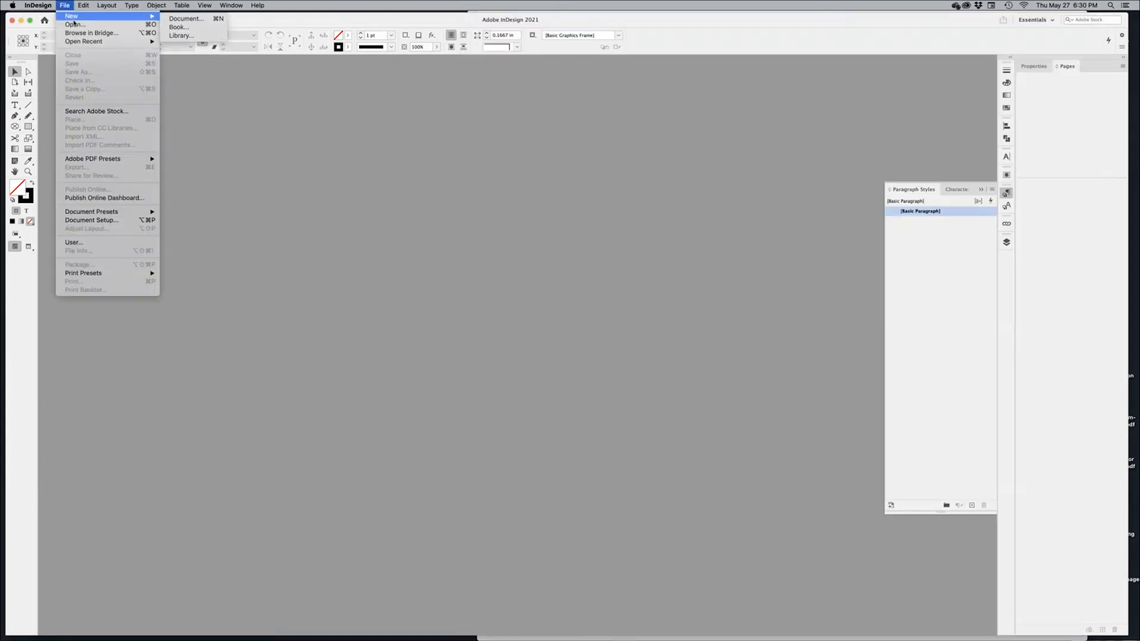
{"action": "left_click", "coordinate": [198, 19]}
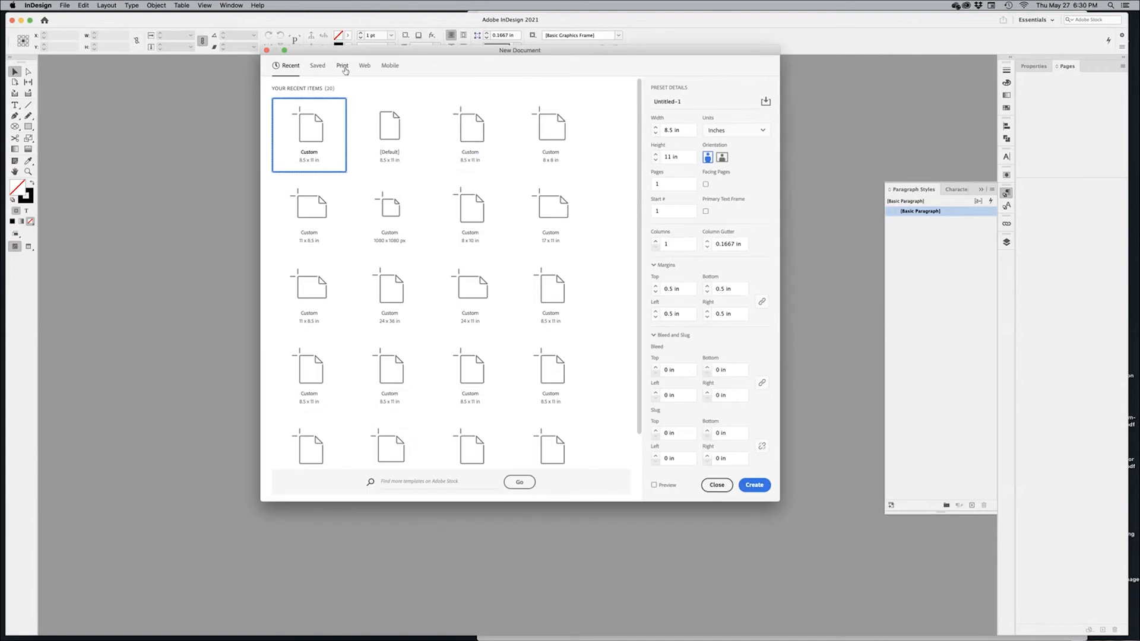
{"action": "left_click", "coordinate": [343, 67]}
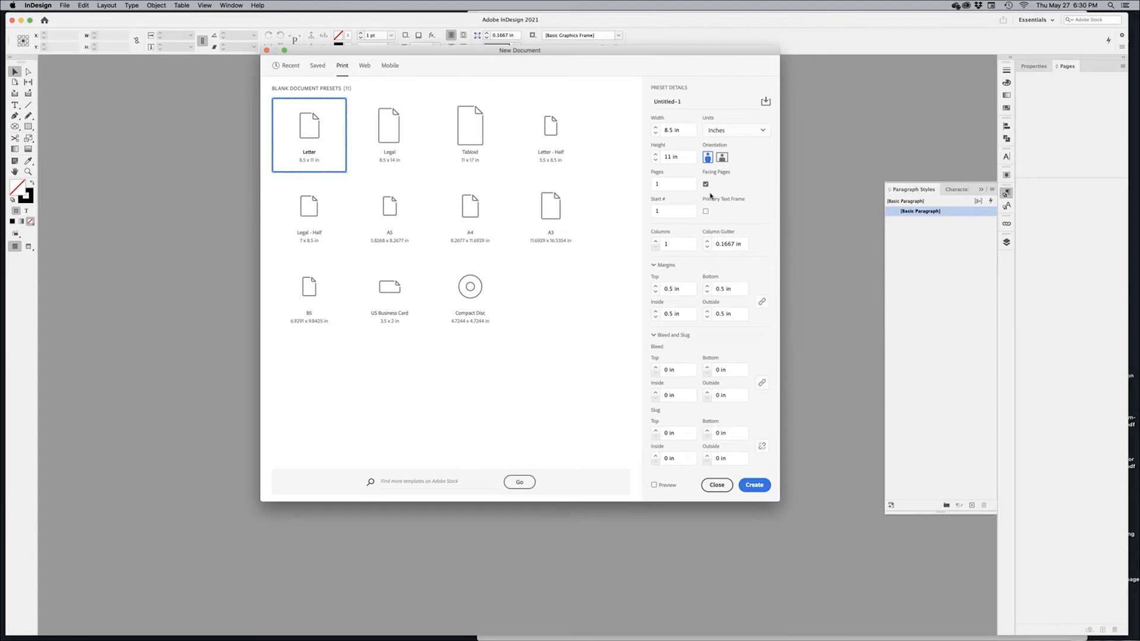
{"action": "left_click", "coordinate": [706, 185]}
{"action": "left_click", "coordinate": [754, 486]}
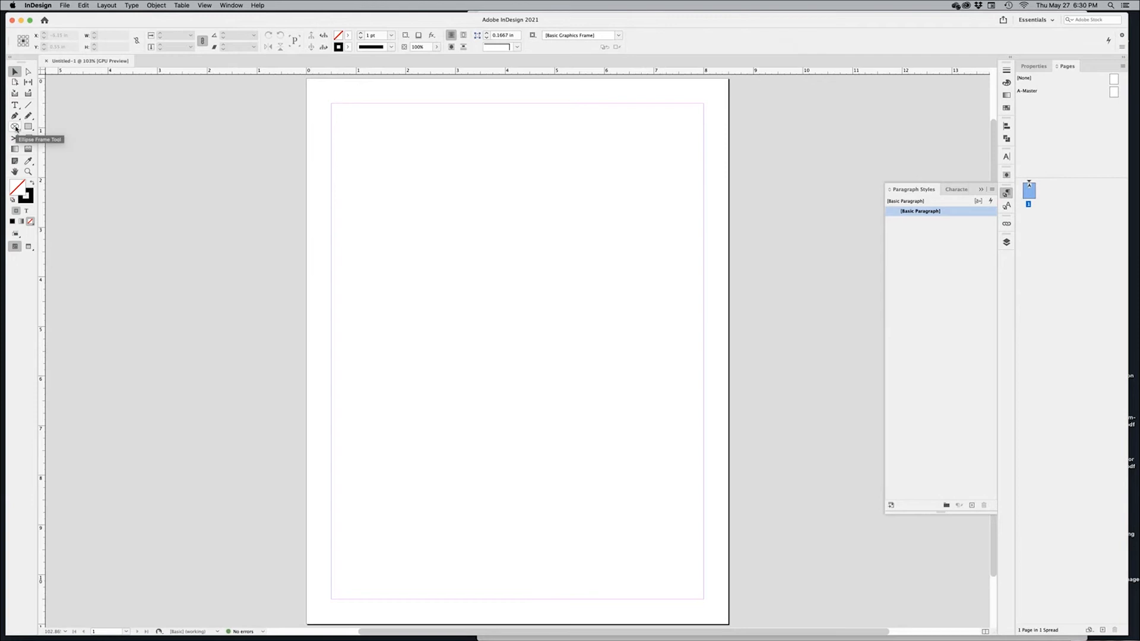
- Draw a circular ellipse frame about 2.24 in across near the page's upper-left margin corner
{"action": "left_click", "coordinate": [15, 127]}
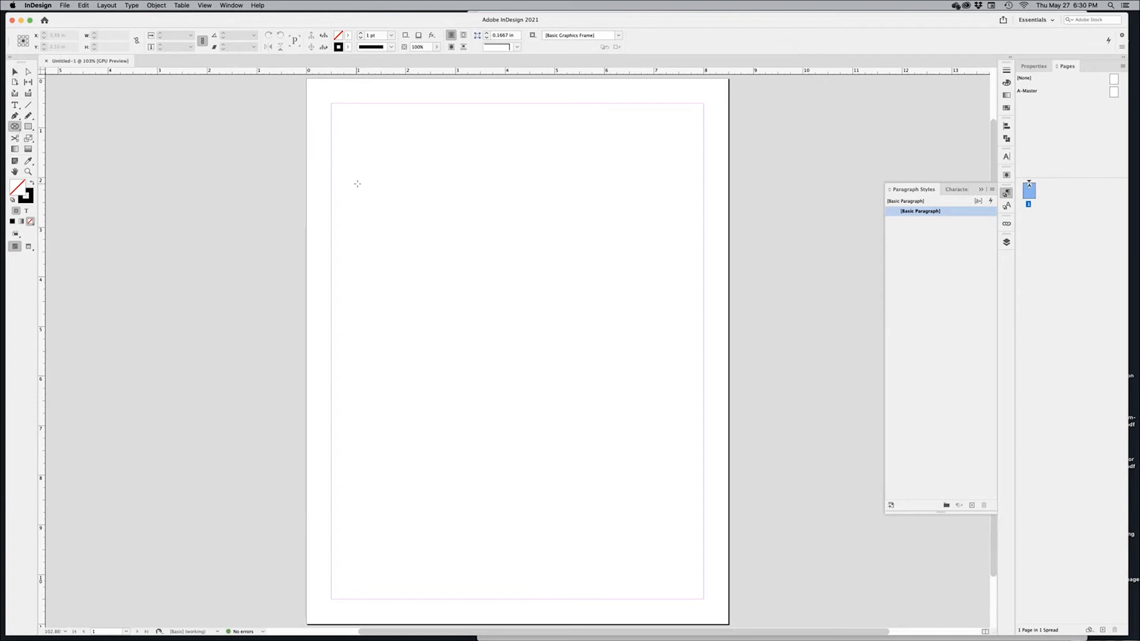
{"action": "left_click_drag", "start_coordinate": [370, 136], "coordinate": [473, 242]}
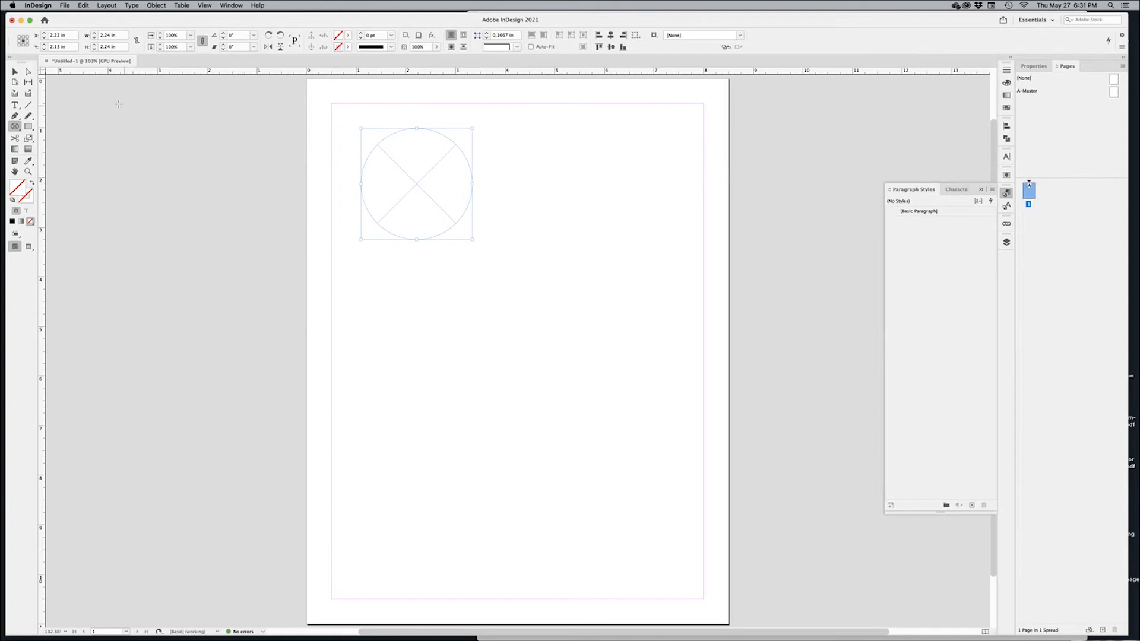
{"action": "left_click", "coordinate": [15, 72]}
- Draw a second circular ellipse frame about 1.7 in across beside the first one and delete it
{"action": "left_click", "coordinate": [15, 127]}
{"action": "left_click_drag", "start_coordinate": [580, 187], "coordinate": [623, 229]}
{"action": "left_click", "coordinate": [16, 72]}
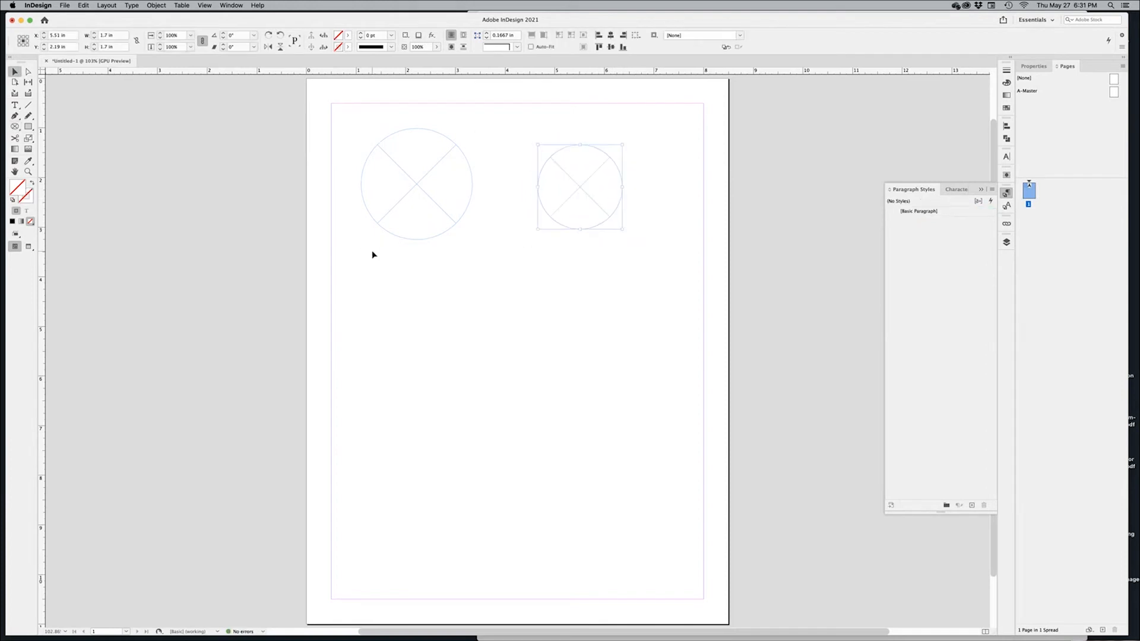
{"action": "key", "text": "Delete"}
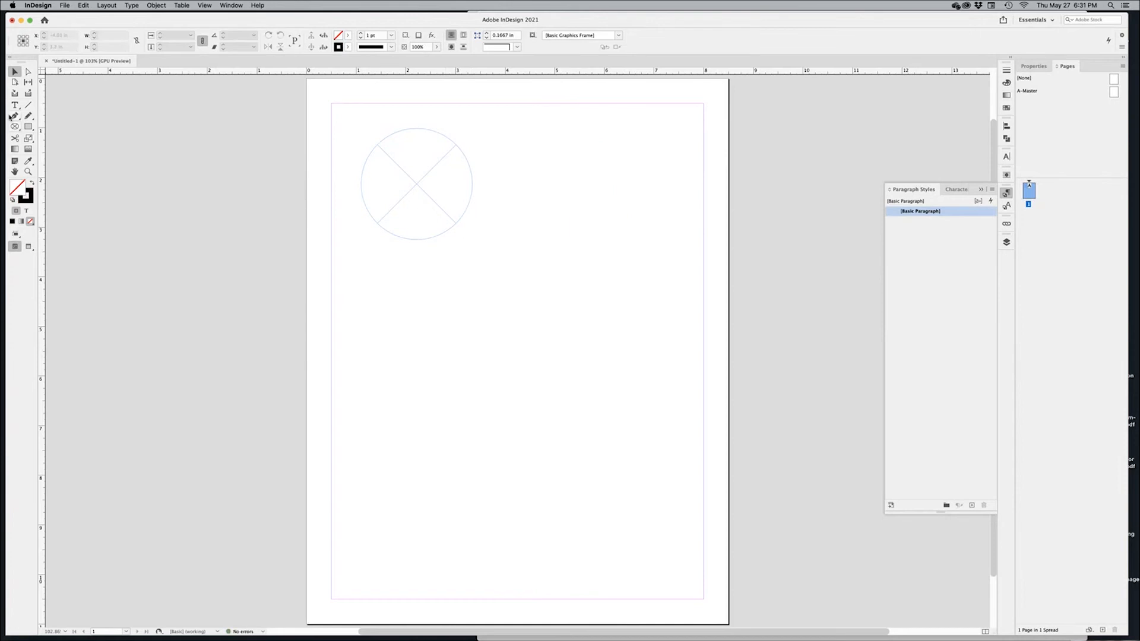
- Draw a square text frame about 2.15 in wide beside the circular frame and select it as an object
{"action": "left_click", "coordinate": [15, 106]}
{"action": "left_click_drag", "start_coordinate": [502, 133], "coordinate": [608, 240]}
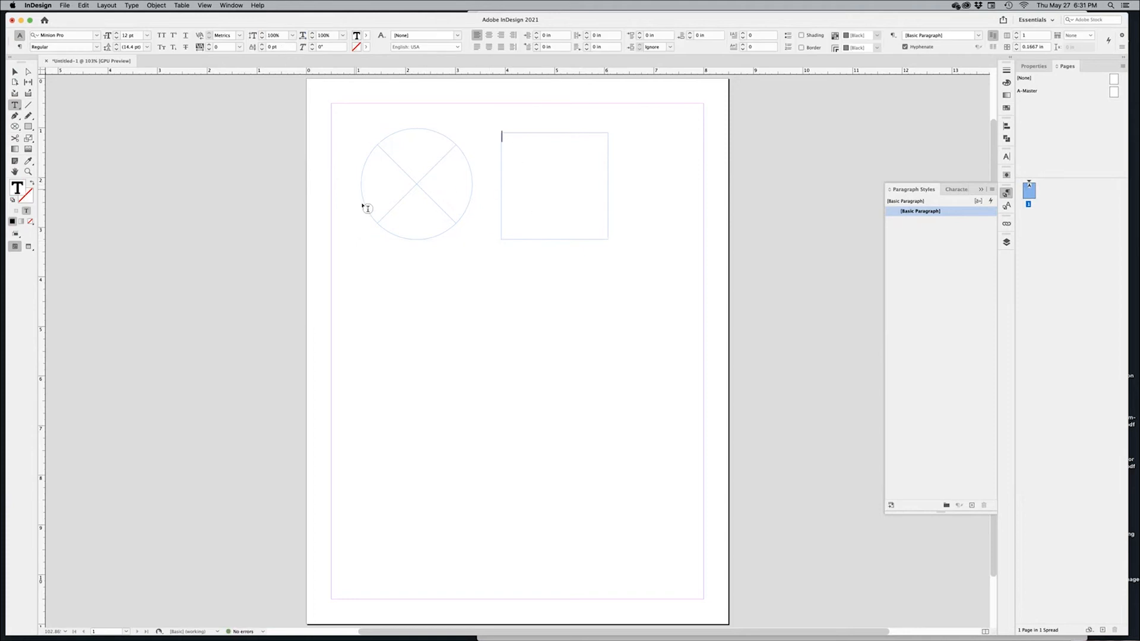
{"action": "left_click", "coordinate": [15, 72]}
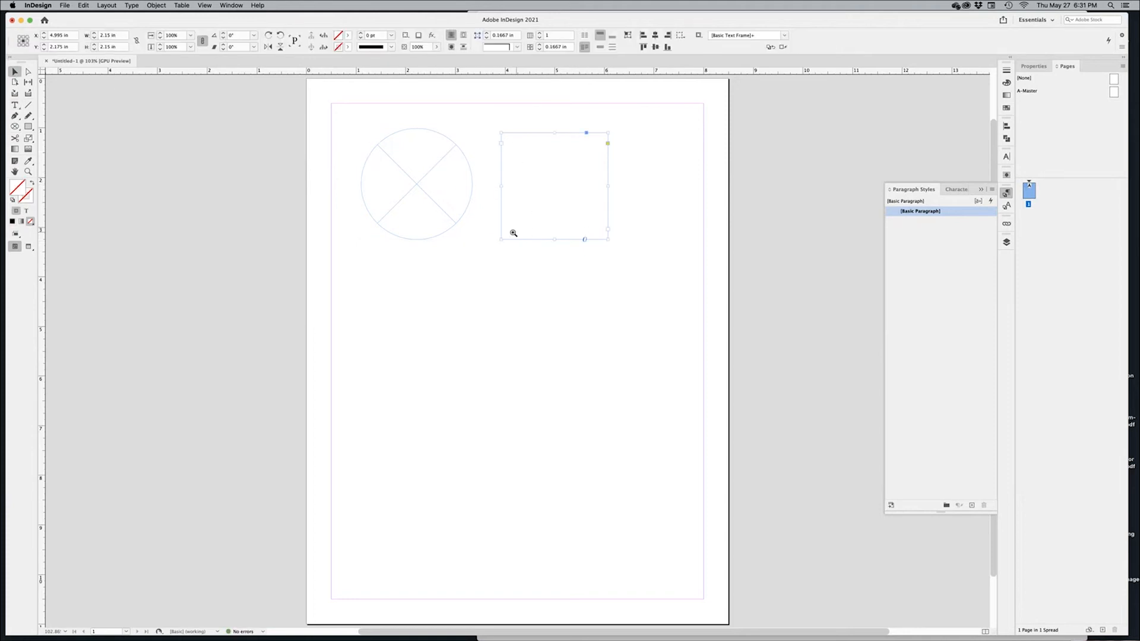
{"action": "left_click_drag", "start_coordinate": [504, 235], "coordinate": [623, 257]}
{"action": "left_click_drag", "start_coordinate": [504, 236], "coordinate": [534, 410]}
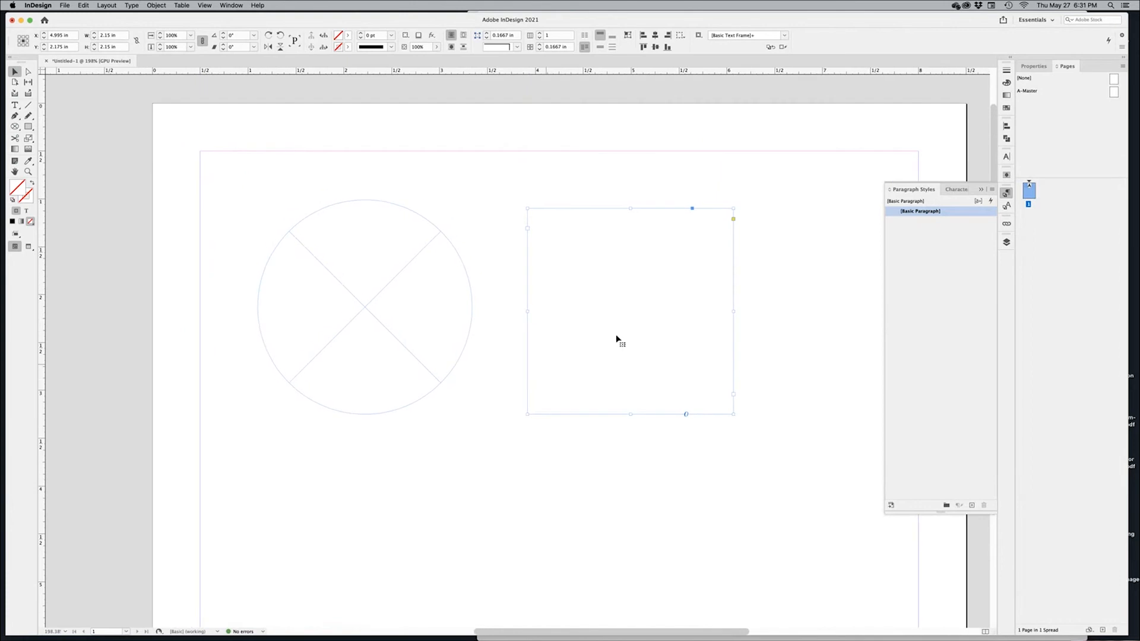
{"action": "double_click", "coordinate": [582, 232]}
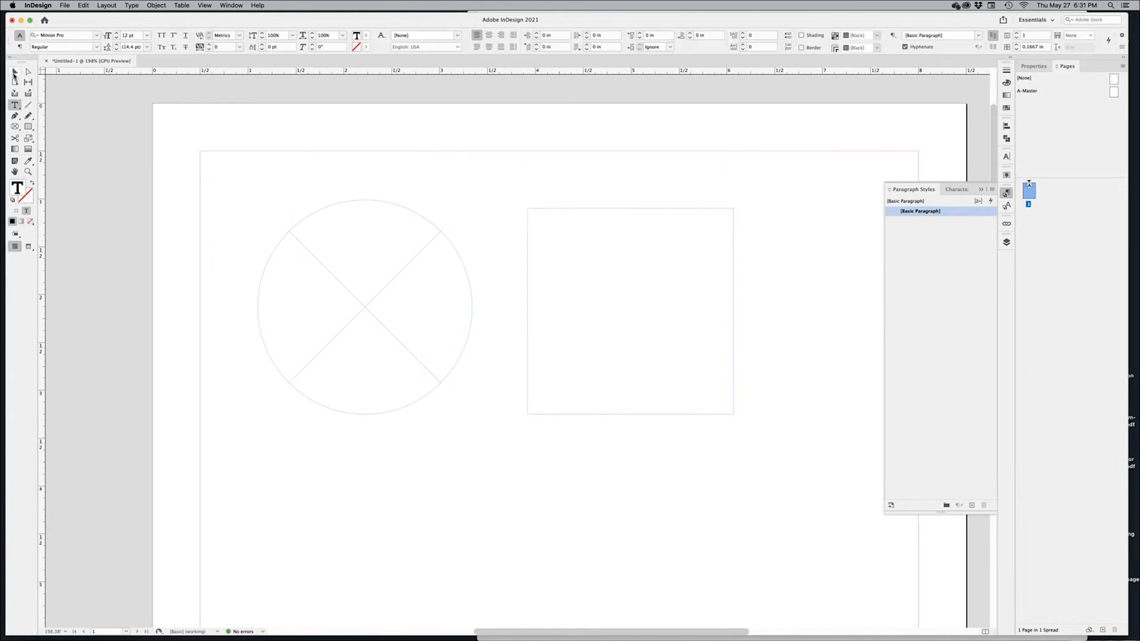
{"action": "left_click", "coordinate": [14, 72]}
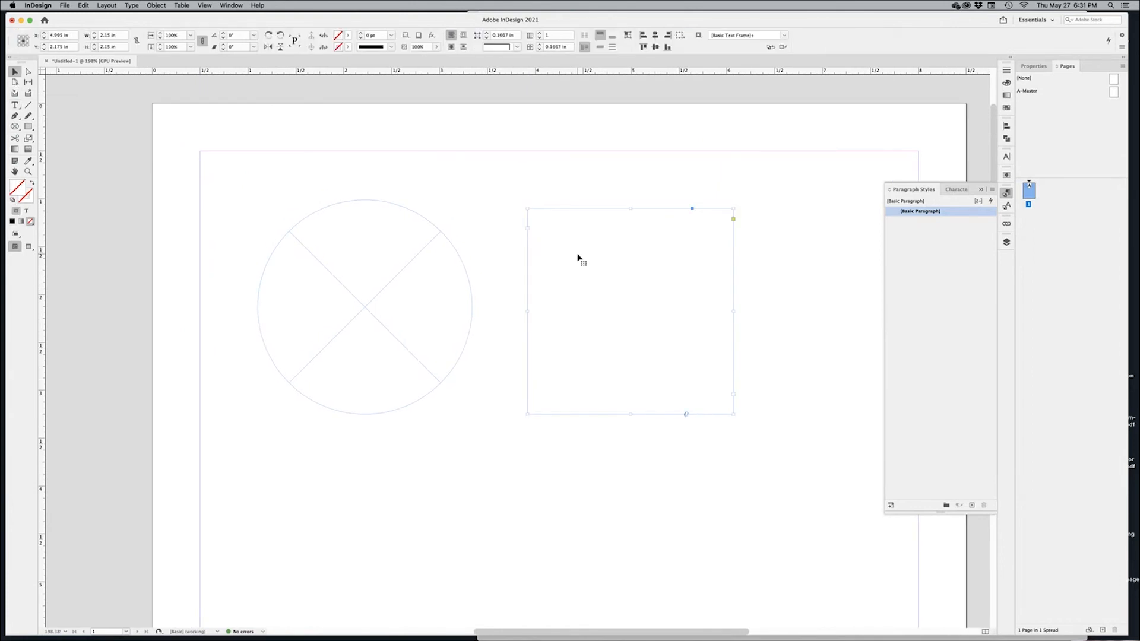
- Fill the square text frame with the green swatch C=75 M=5 Y=100 K=0
{"action": "left_click", "coordinate": [1007, 108]}
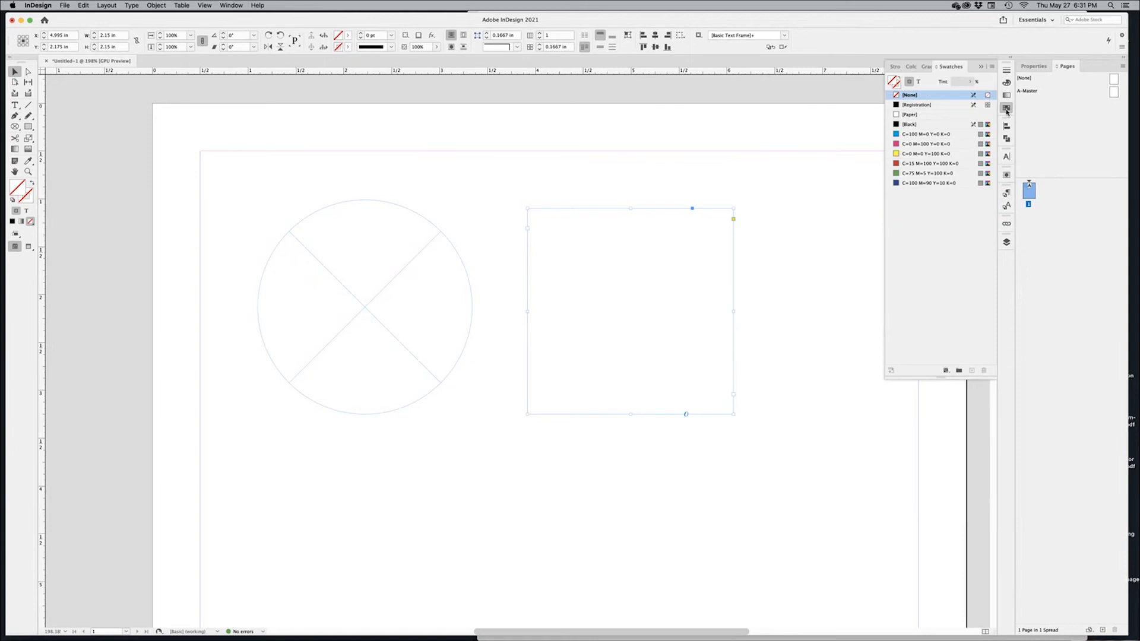
{"action": "left_click", "coordinate": [913, 135]}
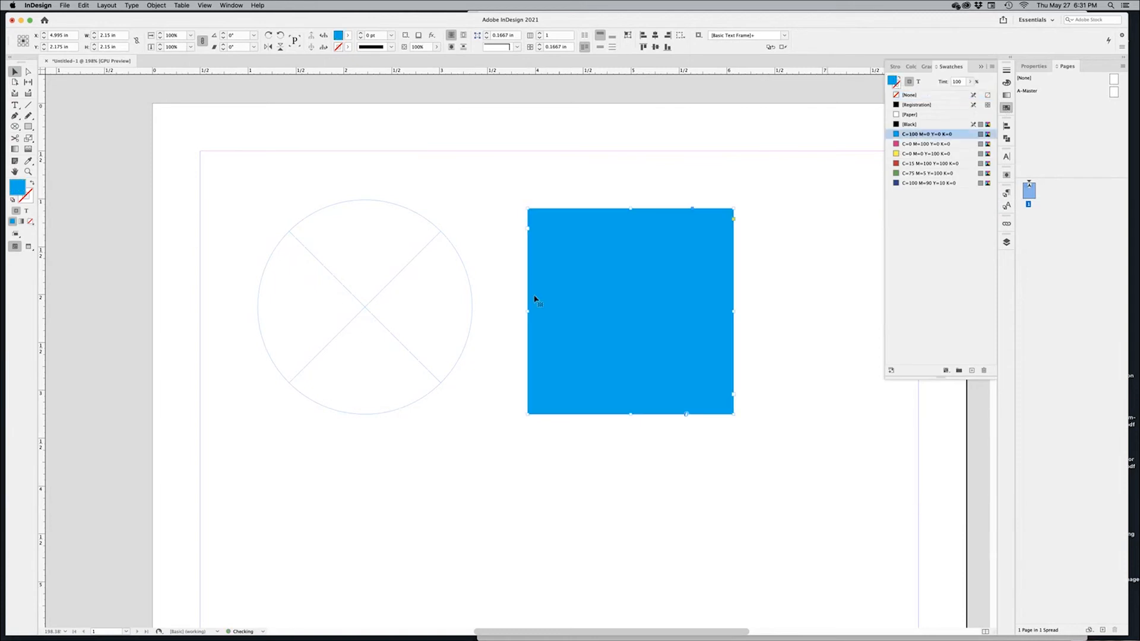
{"action": "left_click", "coordinate": [371, 333]}
{"action": "left_click", "coordinate": [677, 259]}
{"action": "left_click", "coordinate": [906, 173]}
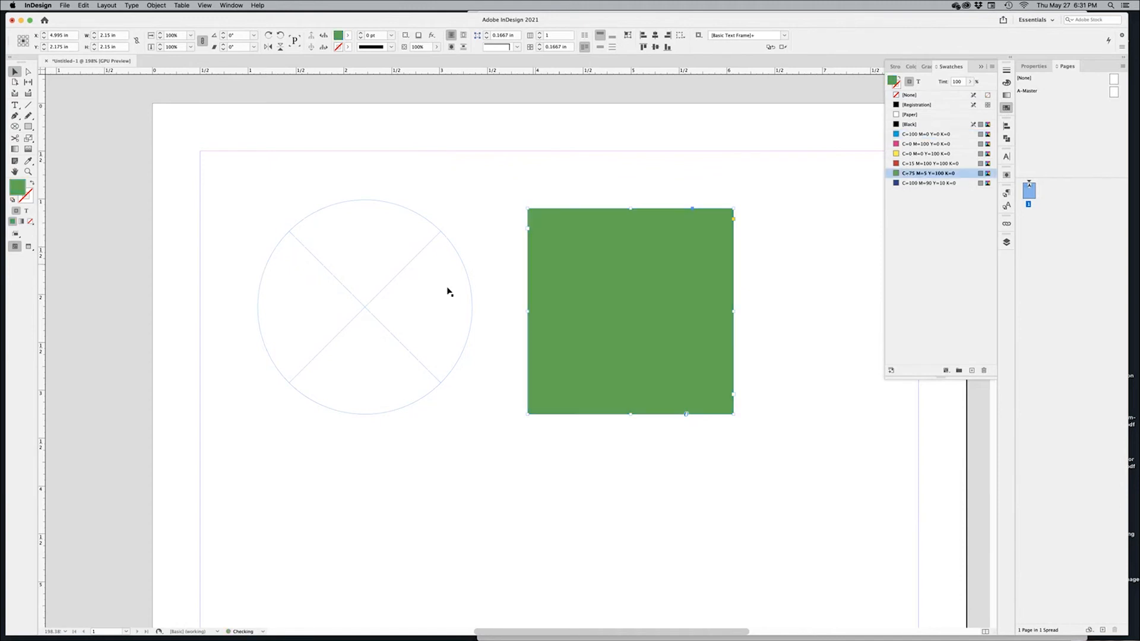
- Fill the circular ellipse frame with the red swatch C=15 M=100 Y=100 K=0
{"action": "left_click", "coordinate": [363, 318]}
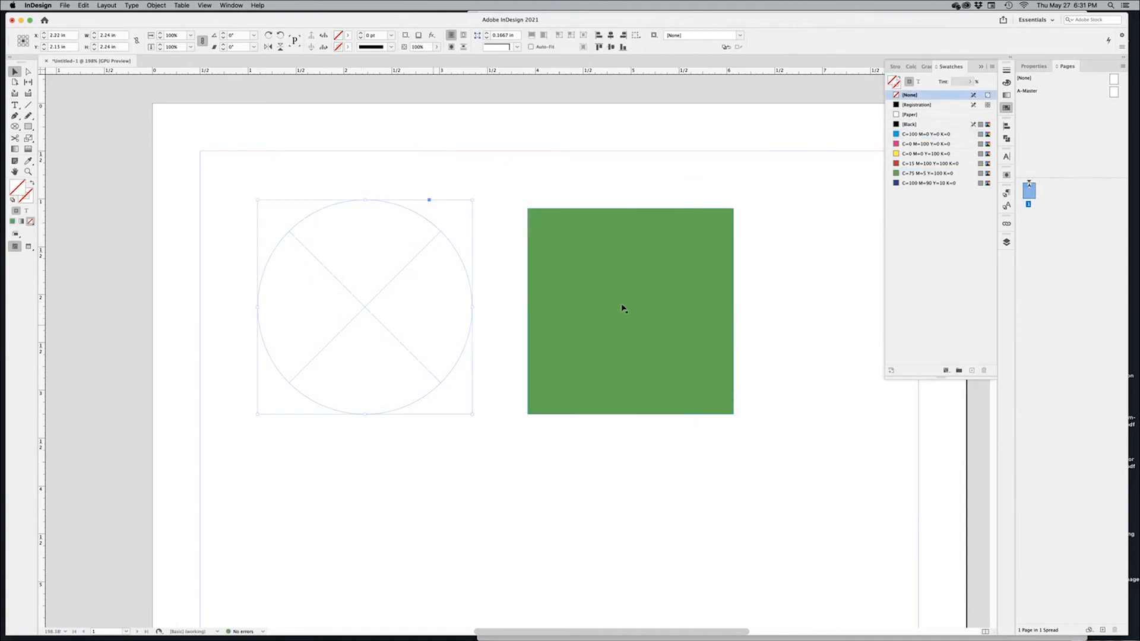
{"action": "left_click", "coordinate": [912, 164]}
- Convert the shape of the green square text frame to an ellipse
{"action": "left_click", "coordinate": [578, 254]}
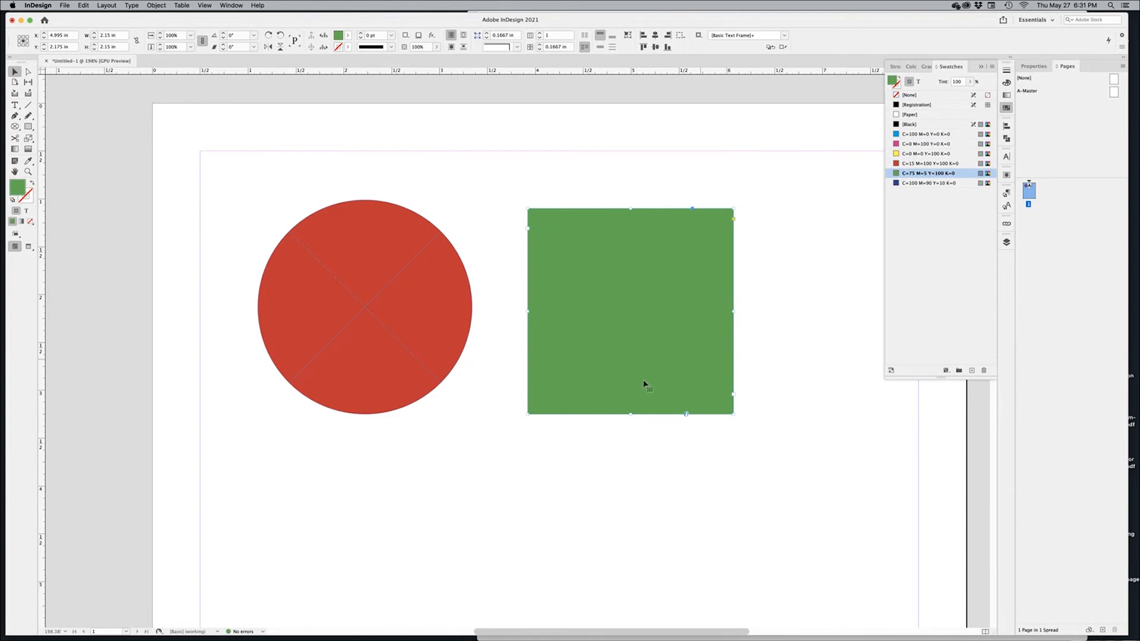
{"action": "left_click", "coordinate": [155, 5]}
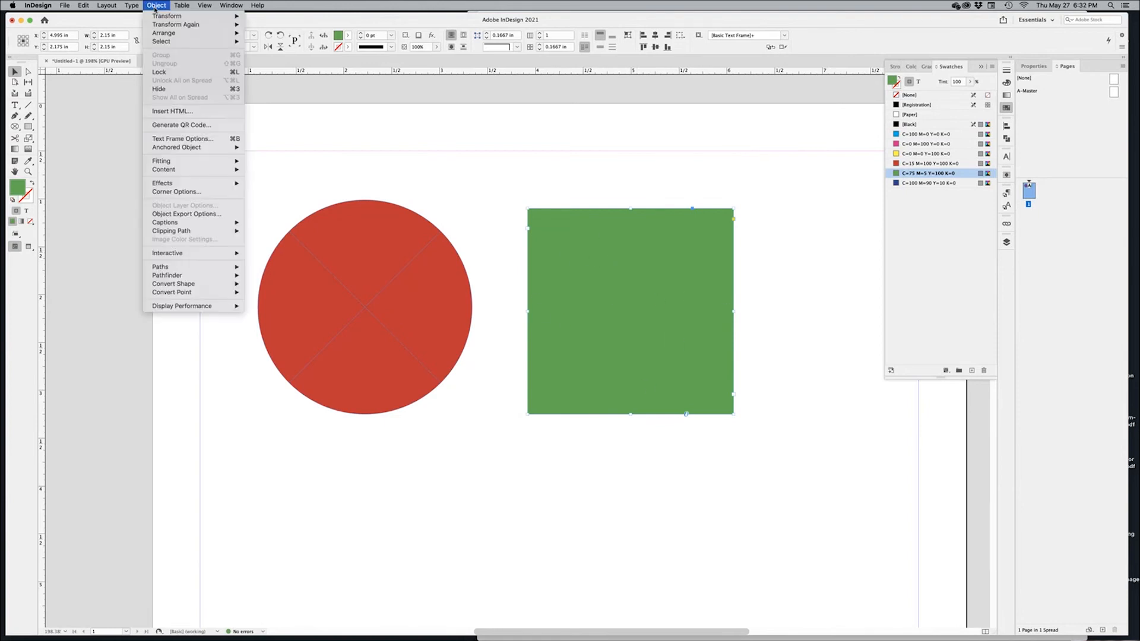
{"action": "mouse_move", "coordinate": [187, 285]}
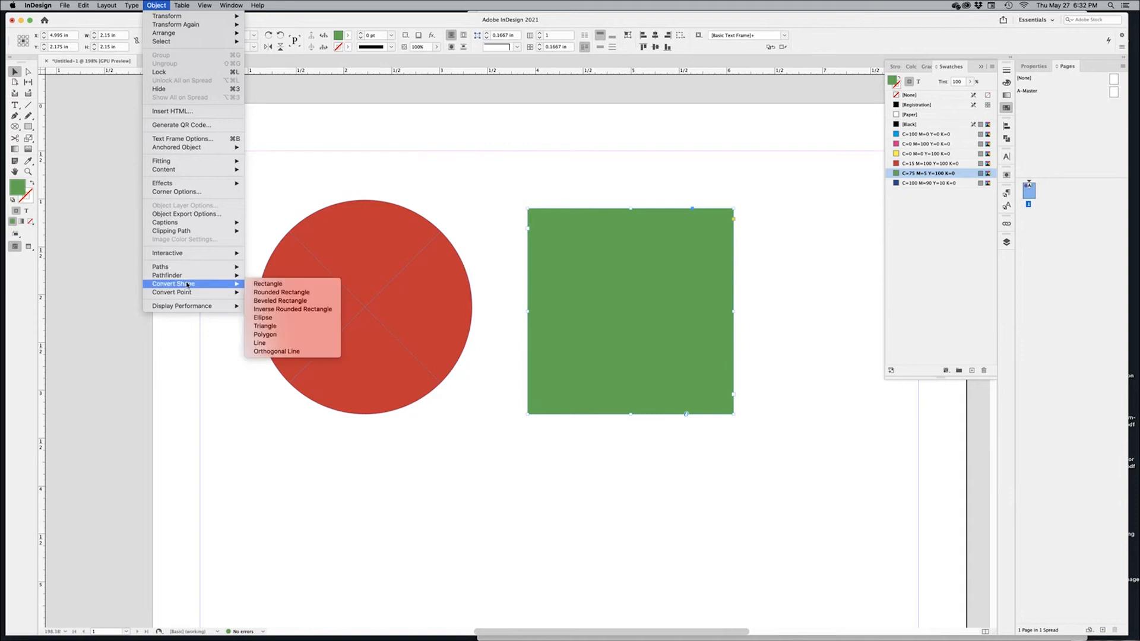
{"action": "left_click", "coordinate": [279, 324]}
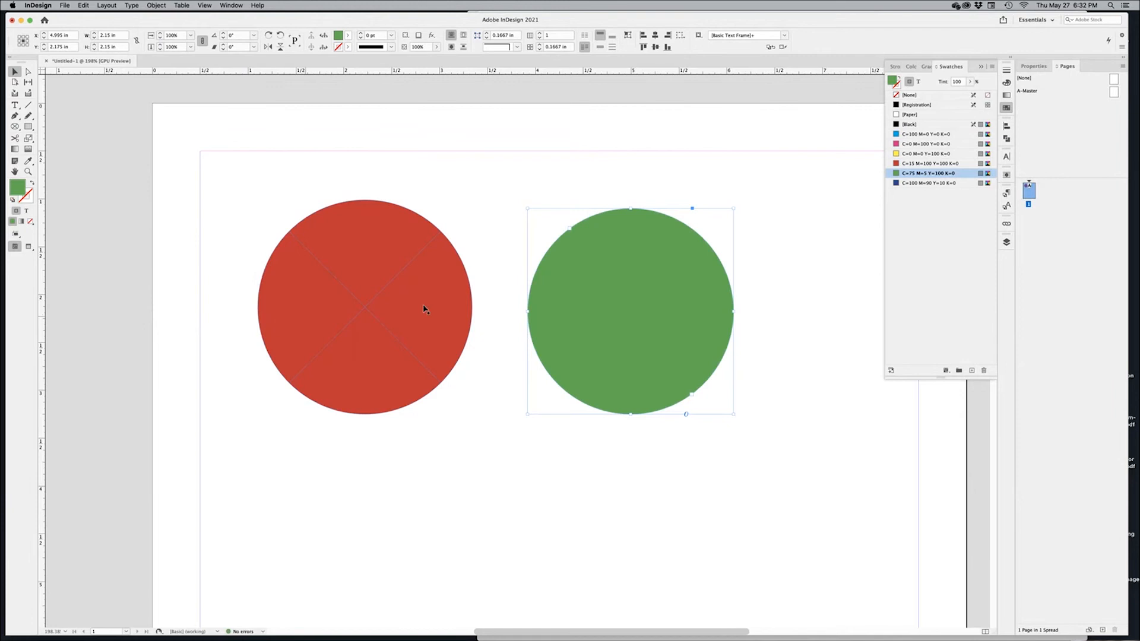
- Check the exercise's instruction on converting frames and turn the red circular frame into a text frame with the Type tool
{"action": "key", "text": "super+Tab"}
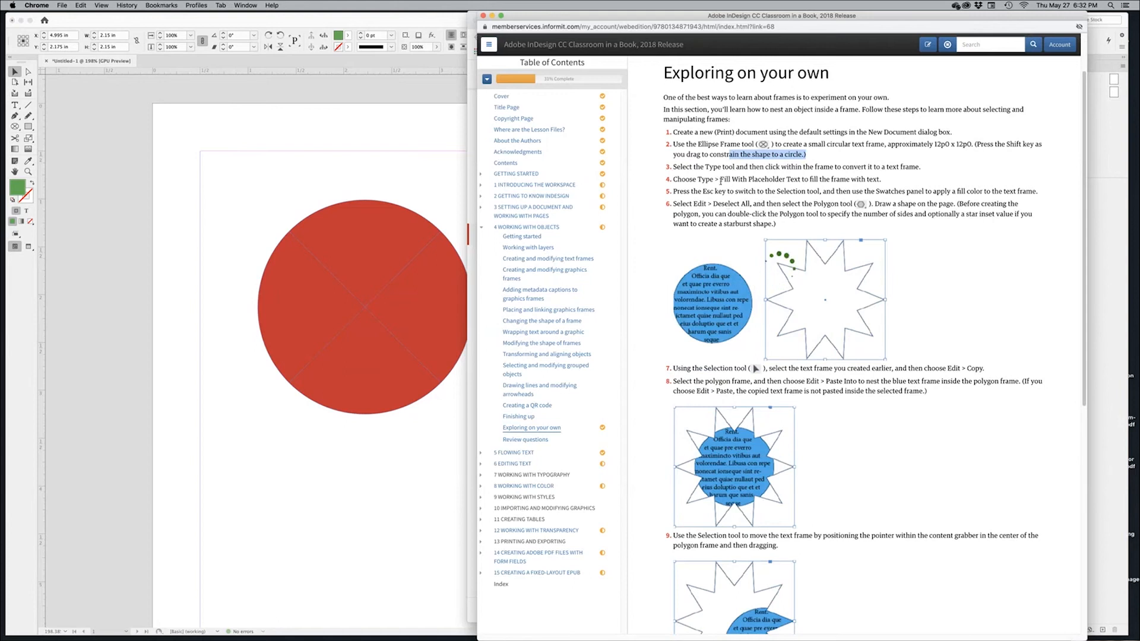
{"action": "left_click_drag", "start_coordinate": [723, 145], "coordinate": [852, 170]}
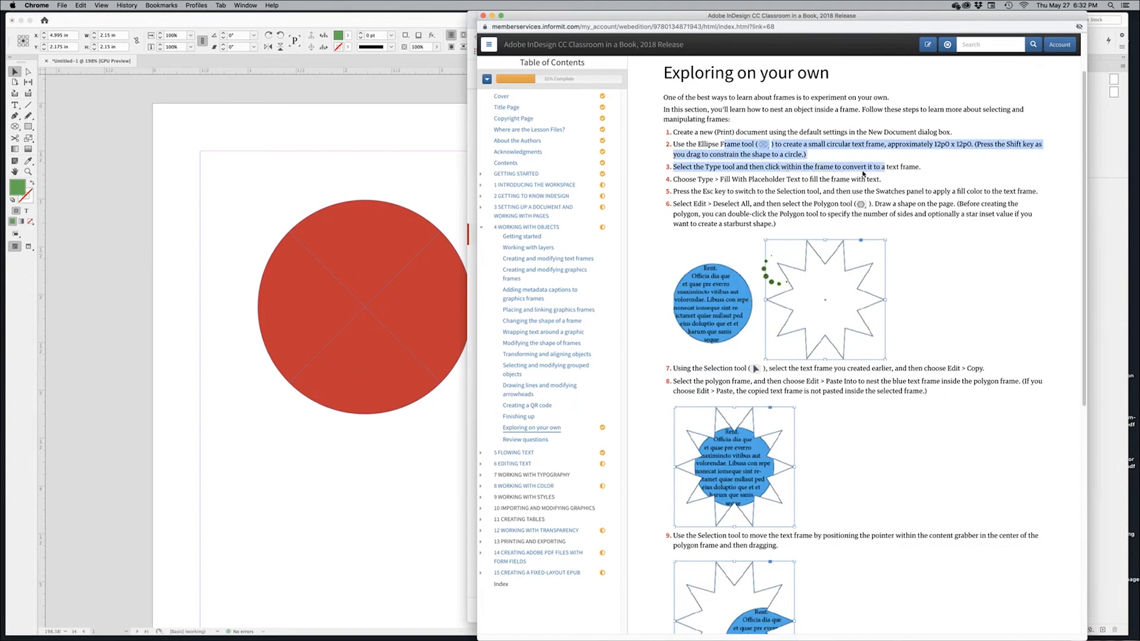
{"action": "key", "text": "super+Tab"}
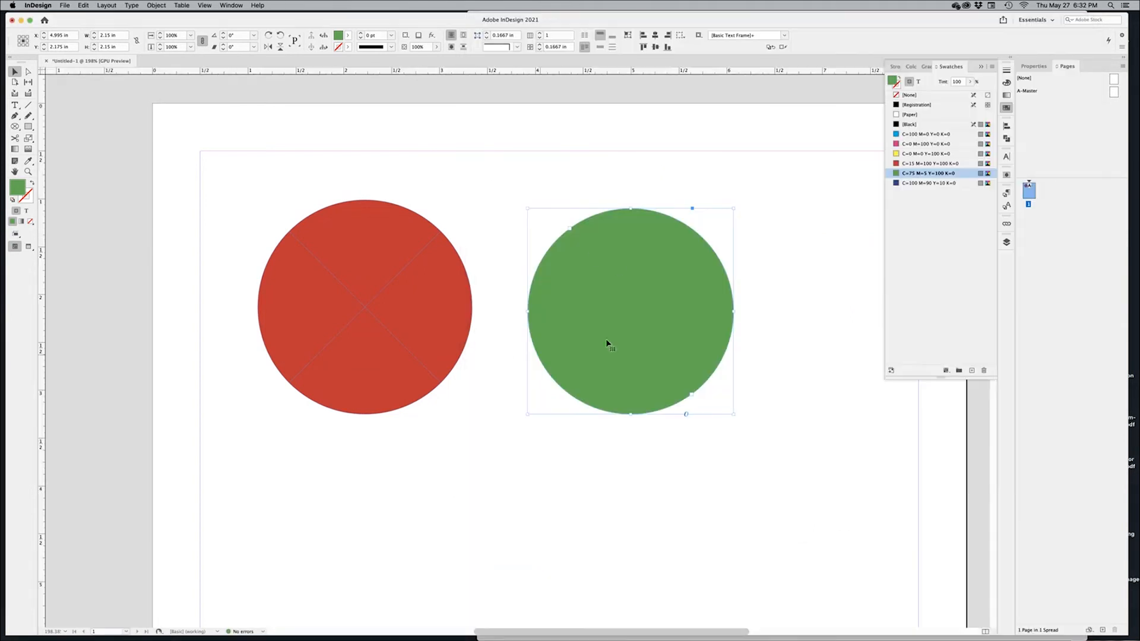
{"action": "left_click", "coordinate": [16, 105]}
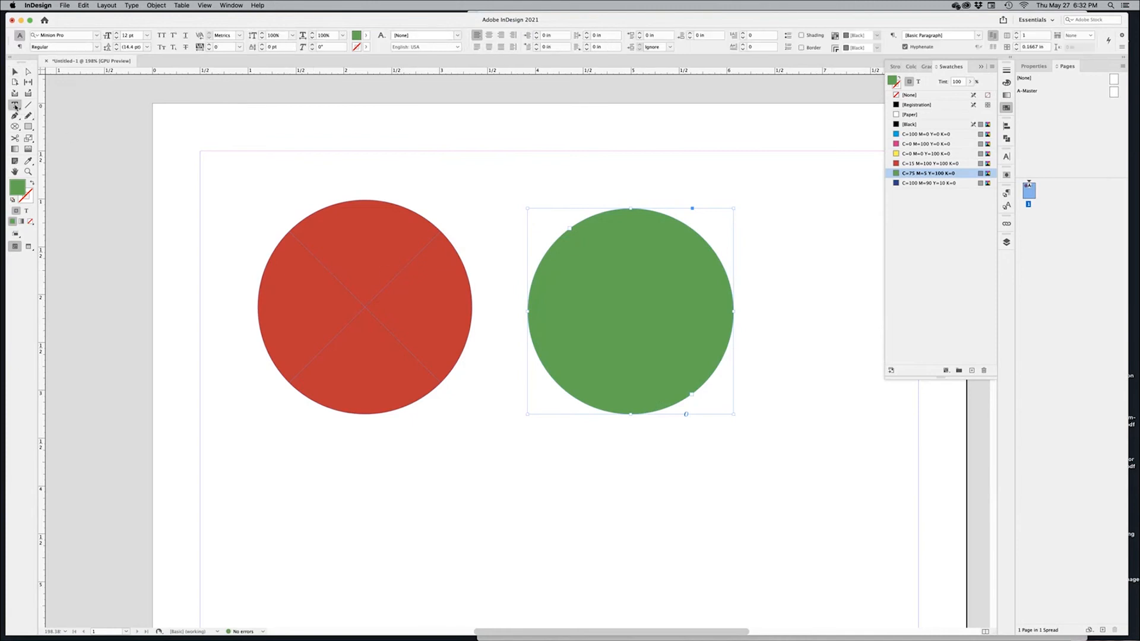
{"action": "left_click", "coordinate": [356, 274]}
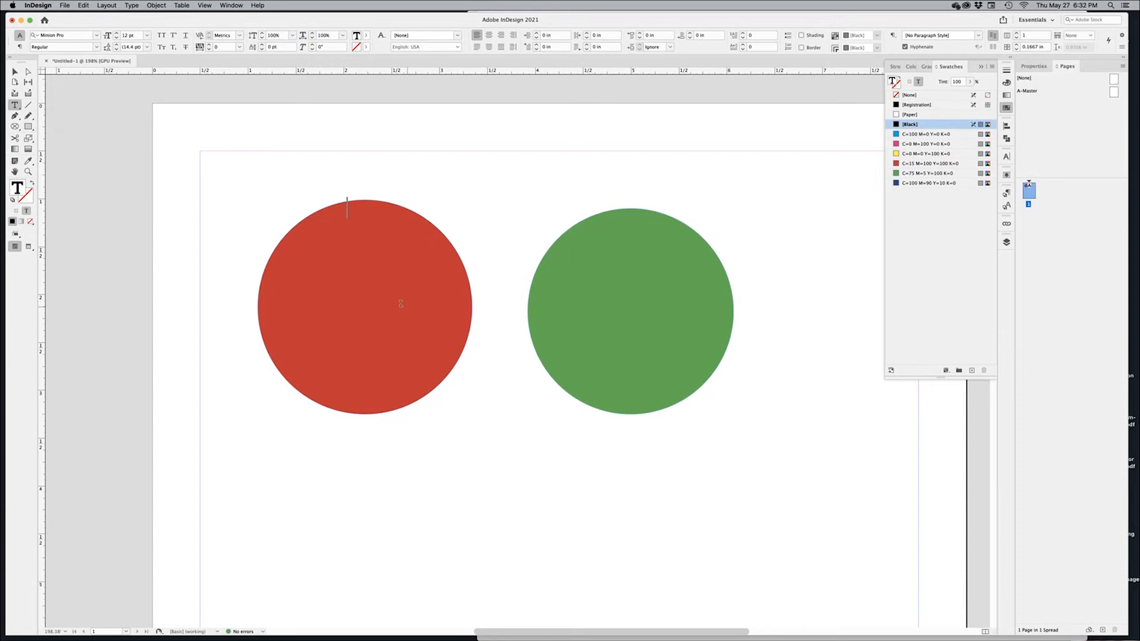
{"action": "left_click", "coordinate": [15, 73]}
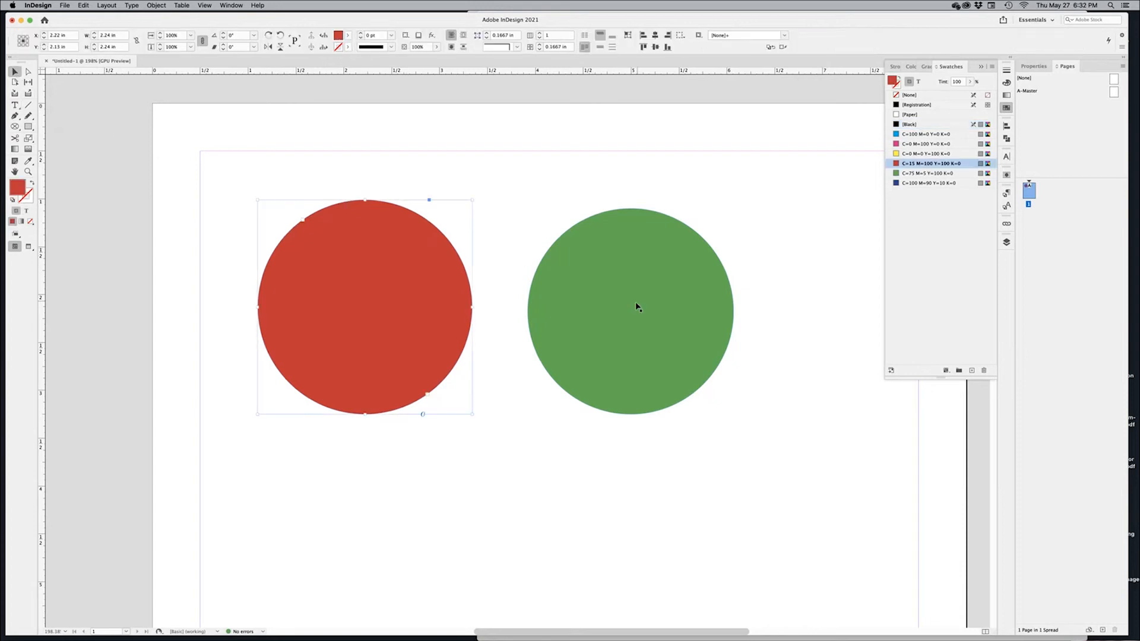
- Delete the green circular text frame beside the red one
{"action": "left_click", "coordinate": [640, 315]}
{"action": "left_click", "coordinate": [395, 319]}
{"action": "left_click", "coordinate": [670, 492]}
{"action": "left_click", "coordinate": [658, 360]}
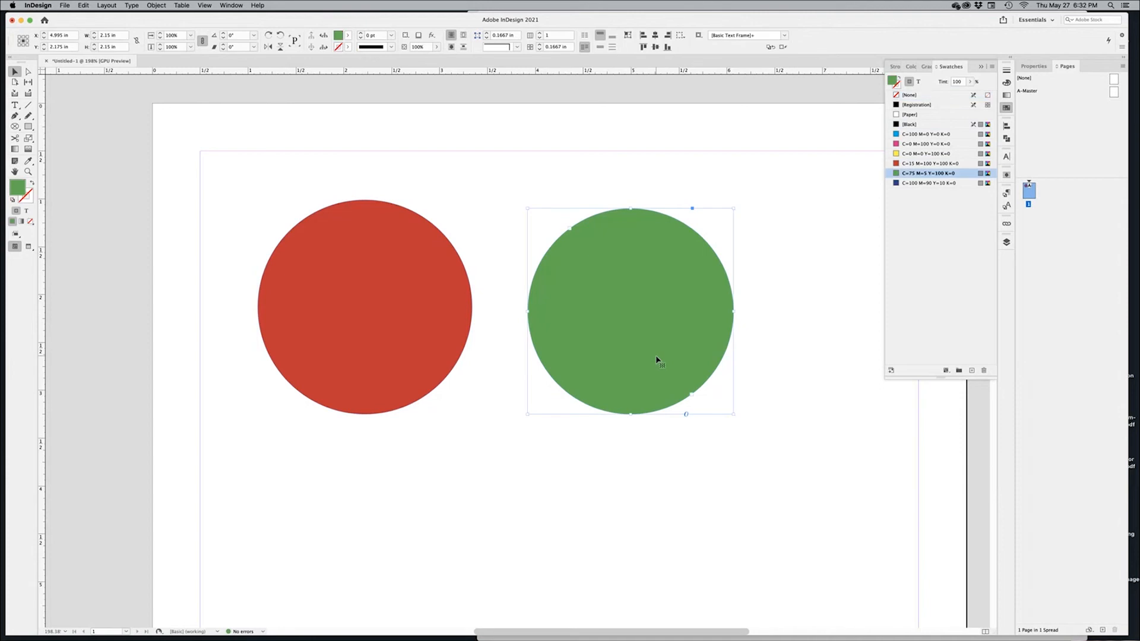
{"action": "key", "text": "Delete"}
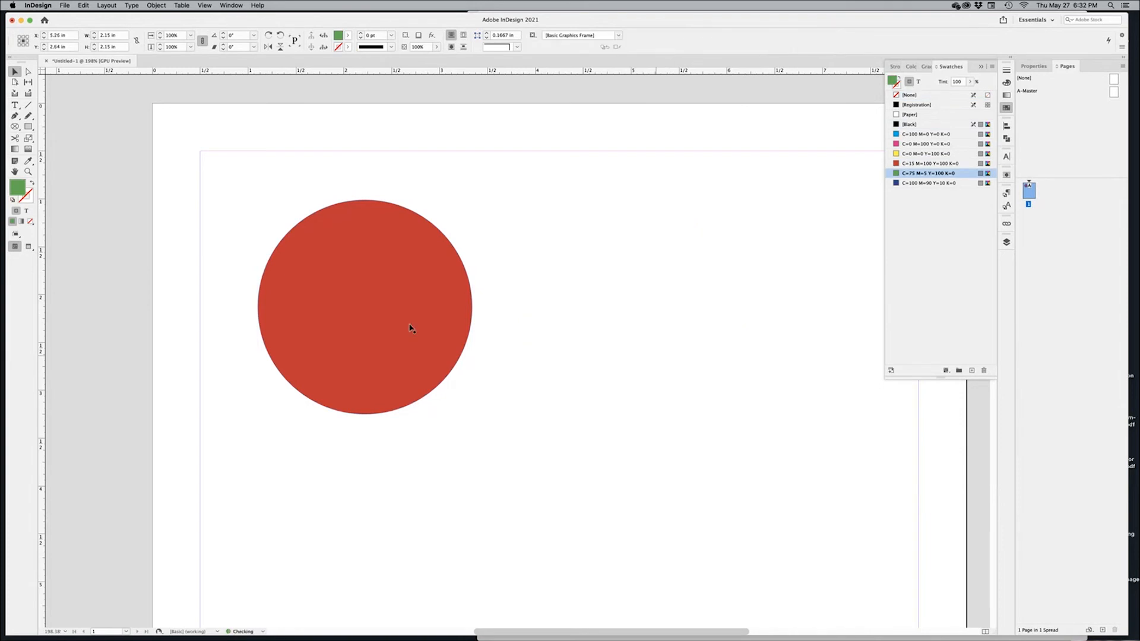
- Reduce the tint of the circular text frame's red fill to 31 percent
{"action": "left_click", "coordinate": [395, 279]}
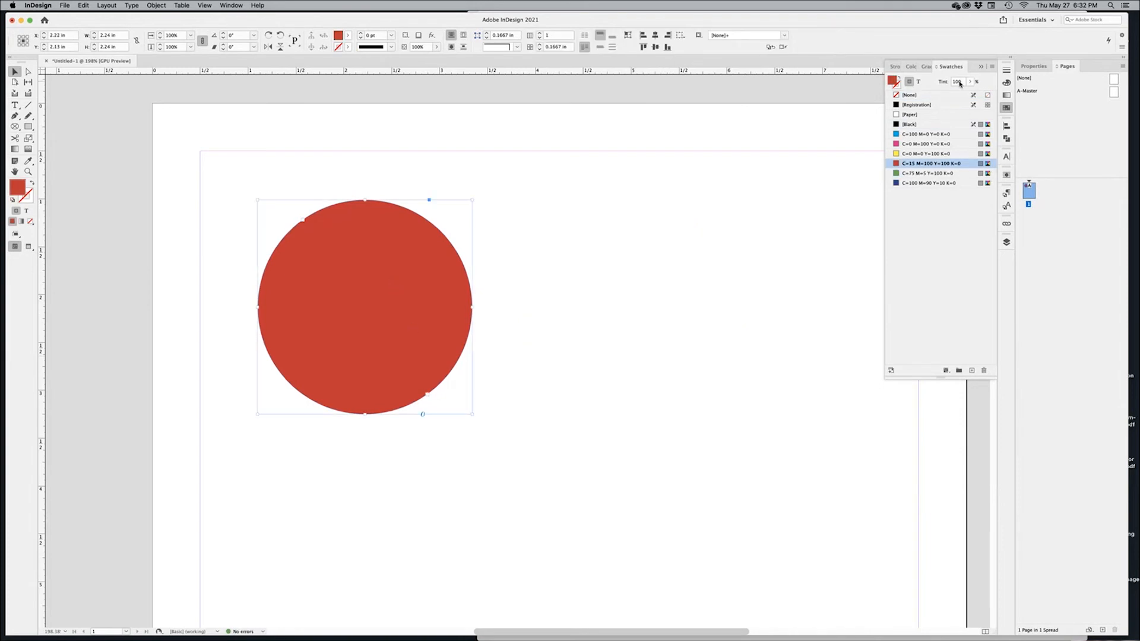
{"action": "left_click", "coordinate": [971, 85]}
{"action": "left_click_drag", "start_coordinate": [961, 94], "coordinate": [940, 94]}
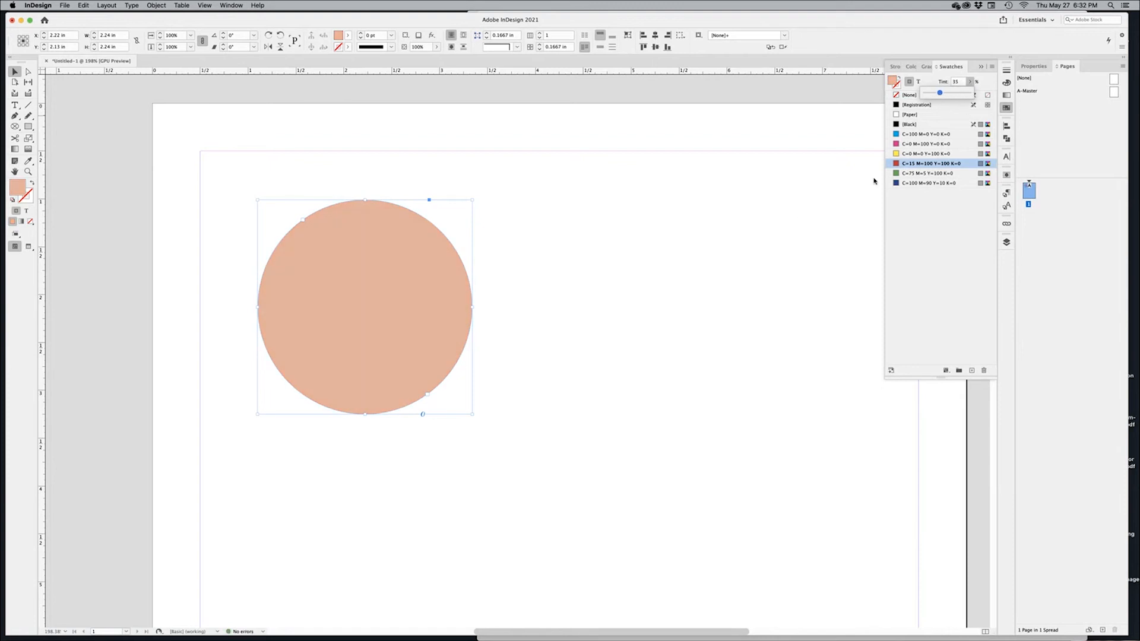
{"action": "left_click", "coordinate": [652, 402]}
{"action": "left_click", "coordinate": [424, 329]}
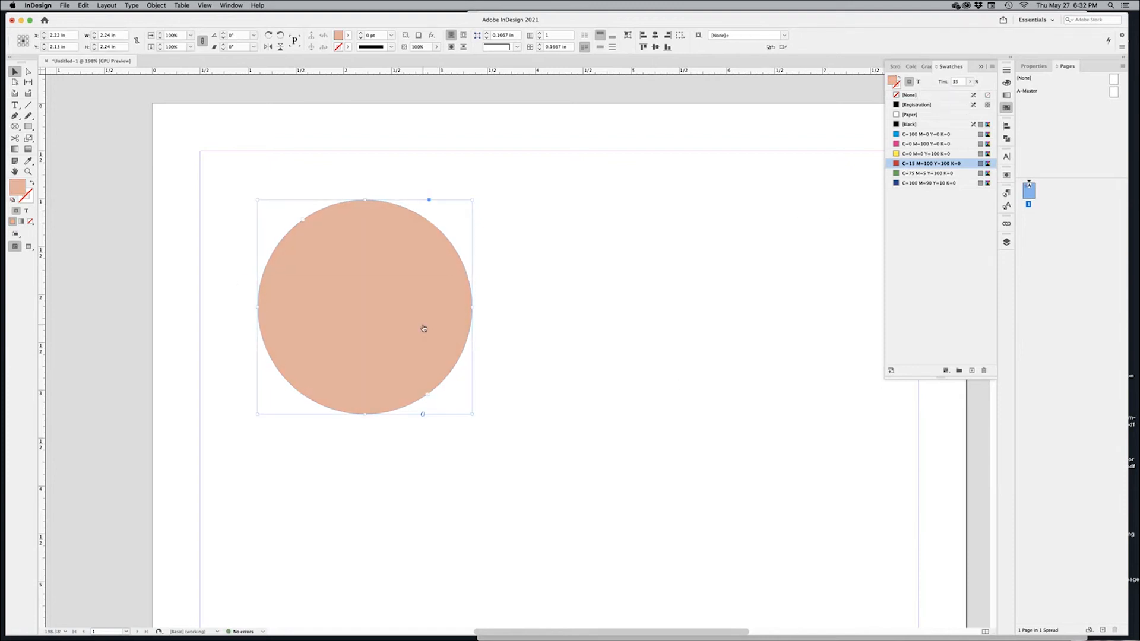
- Check the exercise's steps 4 and 5 in the browser and fill the circular frame with placeholder text in InDesign
{"action": "key", "text": "super+Tab"}
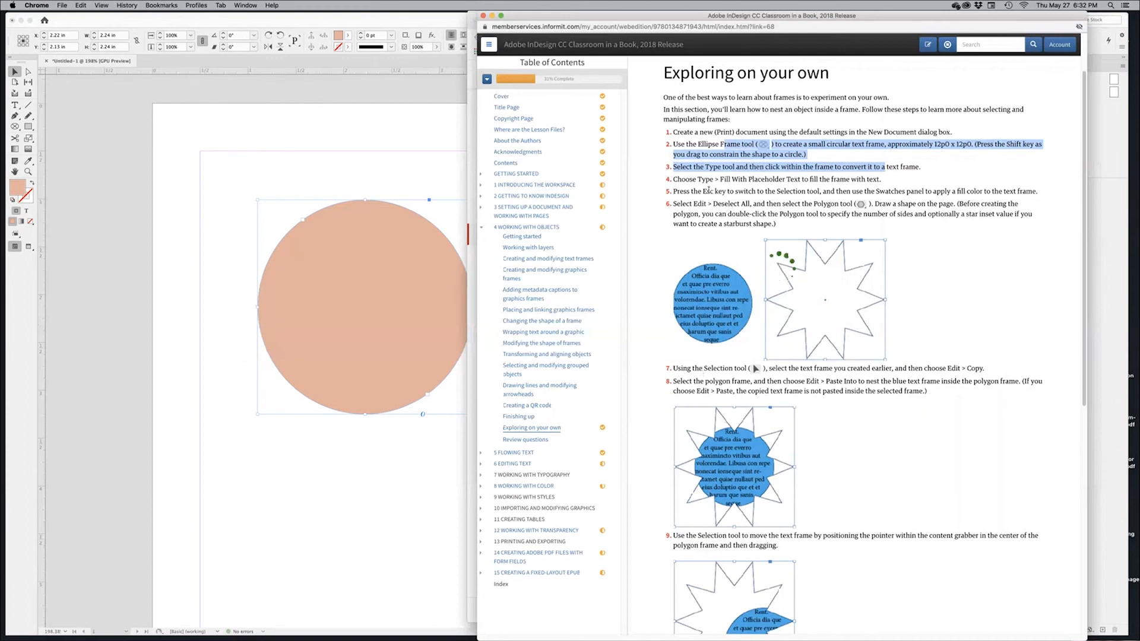
{"action": "left_click_drag", "start_coordinate": [698, 180], "coordinate": [1023, 194]}
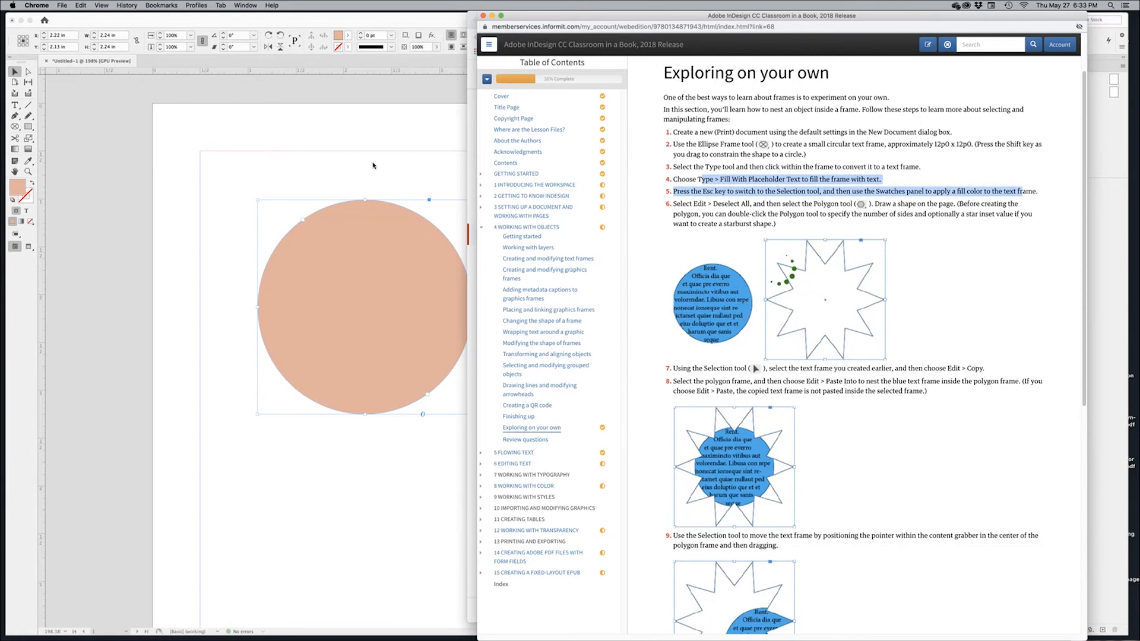
{"action": "left_click", "coordinate": [383, 264]}
{"action": "key", "text": "t"}
{"action": "left_click", "coordinate": [384, 263]}
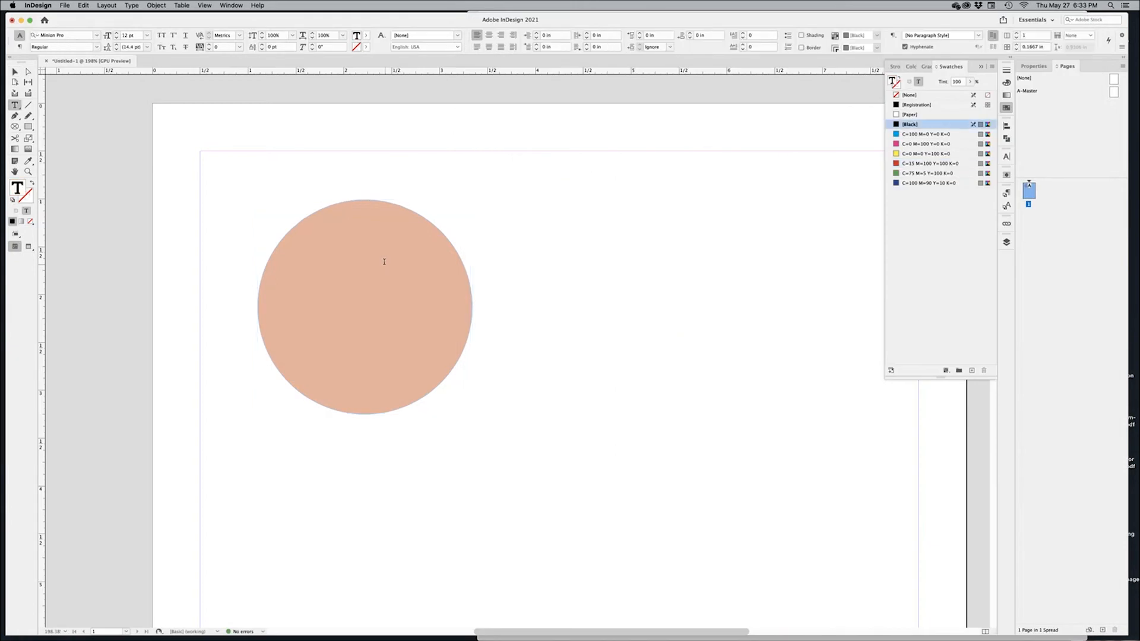
{"action": "left_click", "coordinate": [136, 7]}
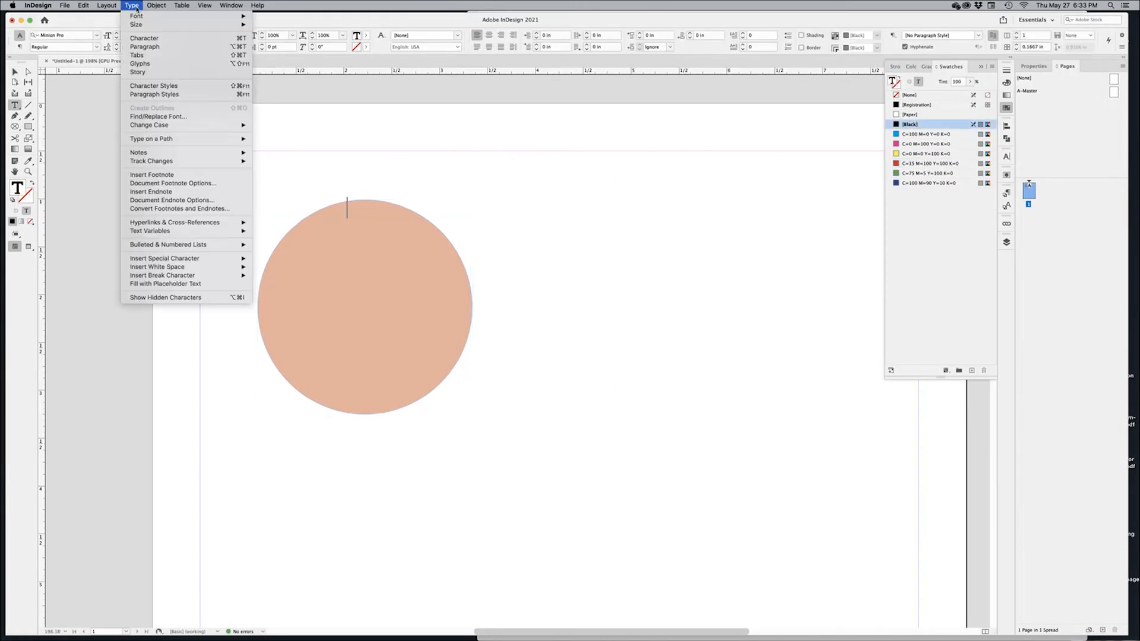
{"action": "left_click", "coordinate": [165, 284]}
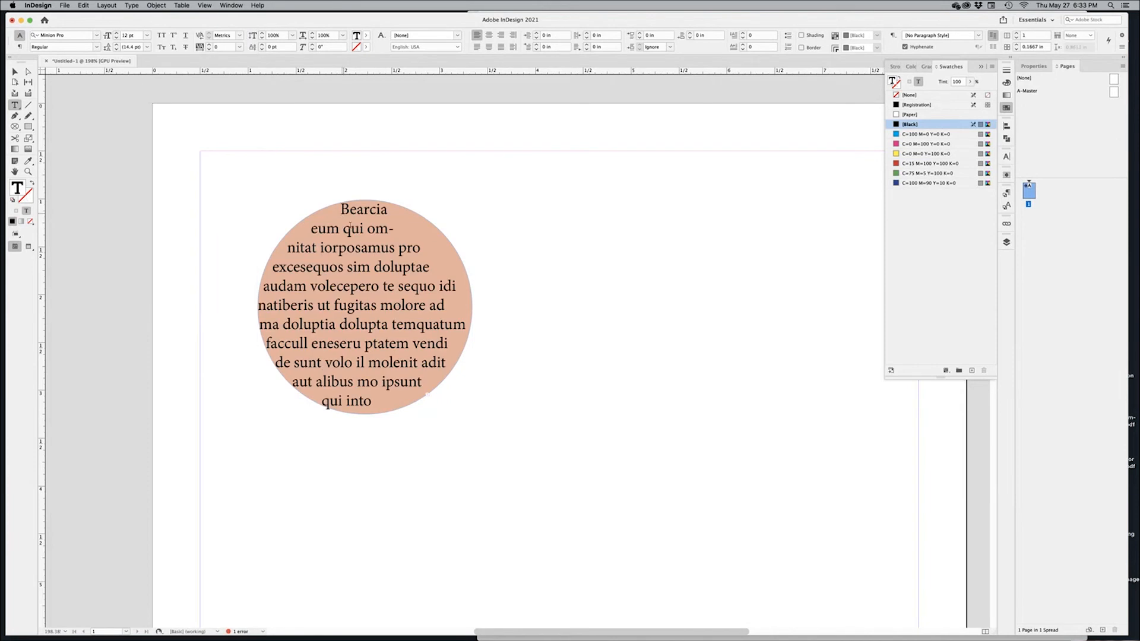
{"action": "left_click_drag", "start_coordinate": [340, 209], "coordinate": [412, 371]}
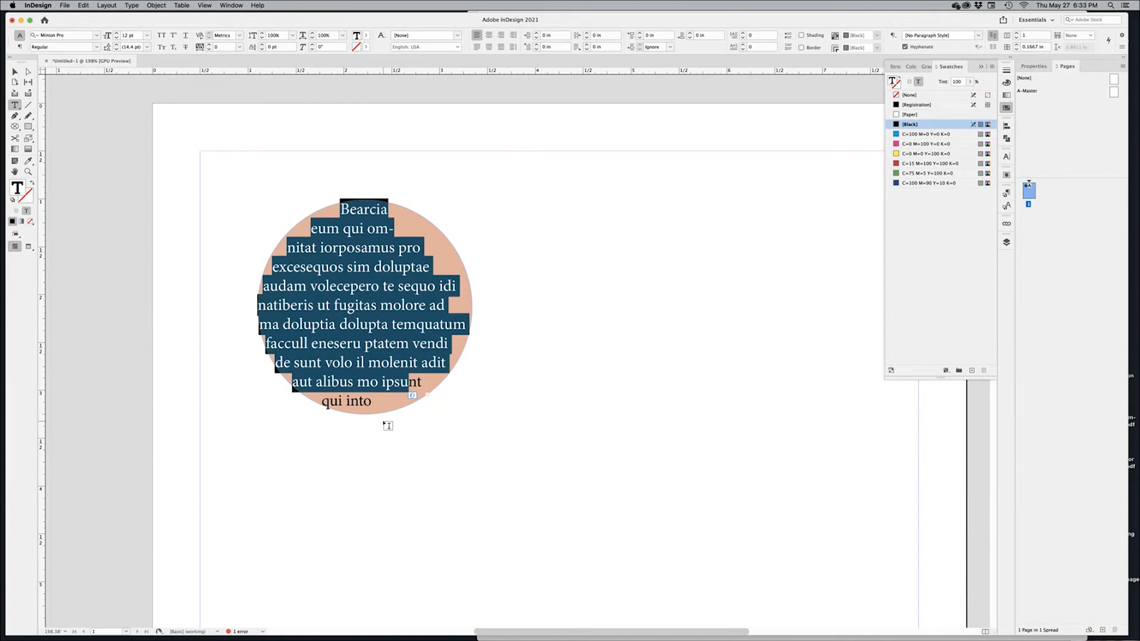
{"action": "key", "text": "Escape"}
{"action": "left_click", "coordinate": [463, 457]}
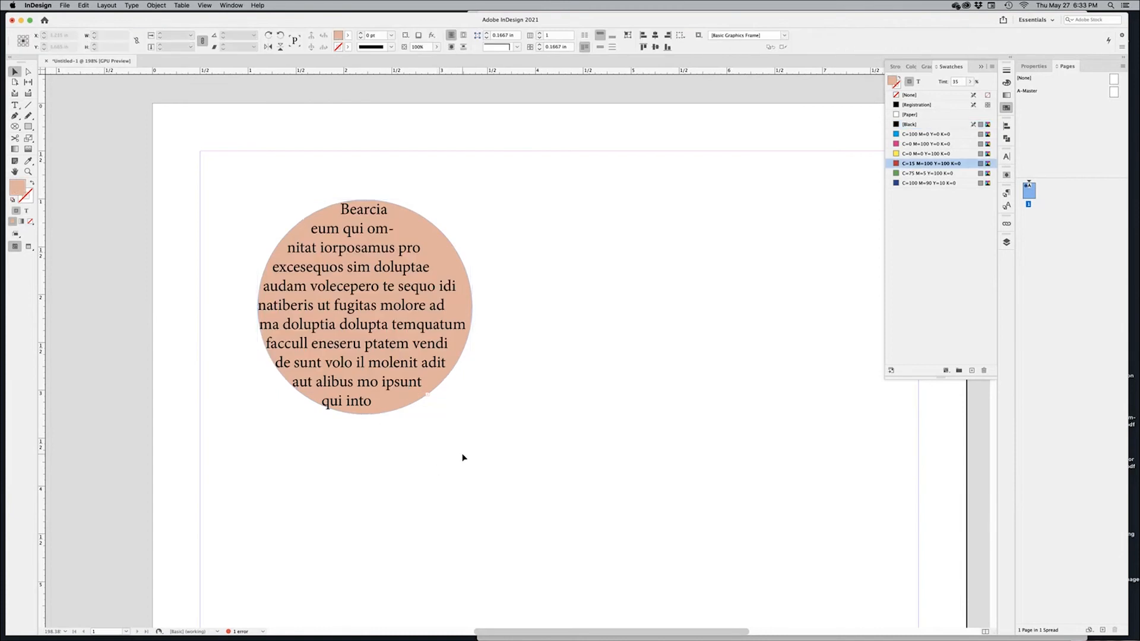
- Check the exercise's polygon instruction and draw a ten-pointed starburst about 1.72 by 1.63 in beside the circular text frame
{"action": "key", "text": "super+Tab"}
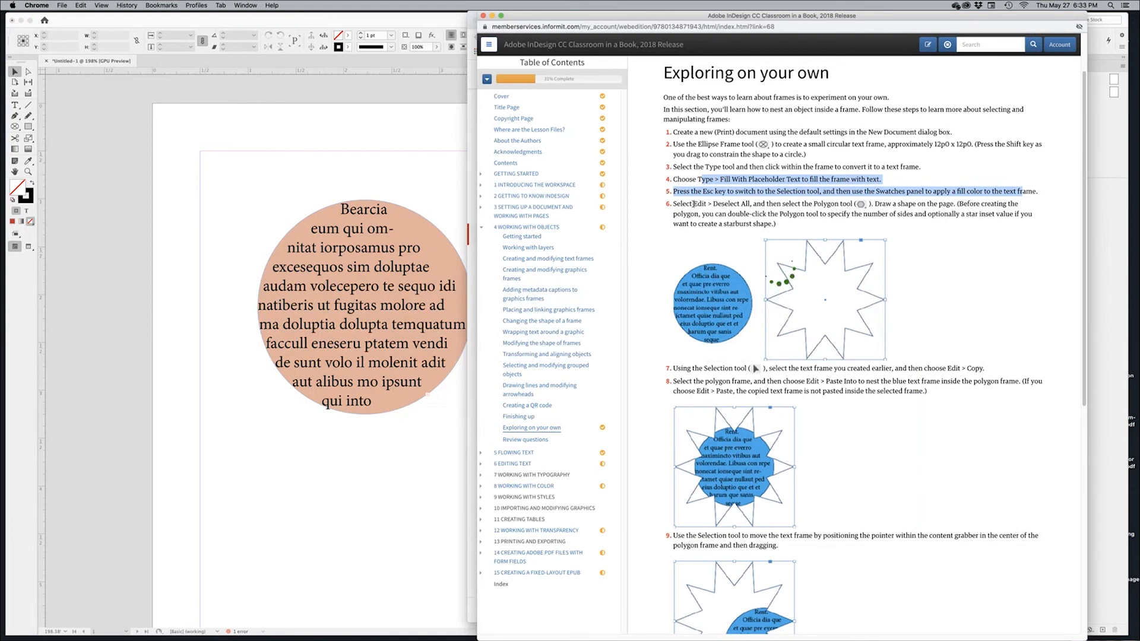
{"action": "left_click_drag", "start_coordinate": [693, 204], "coordinate": [865, 209]}
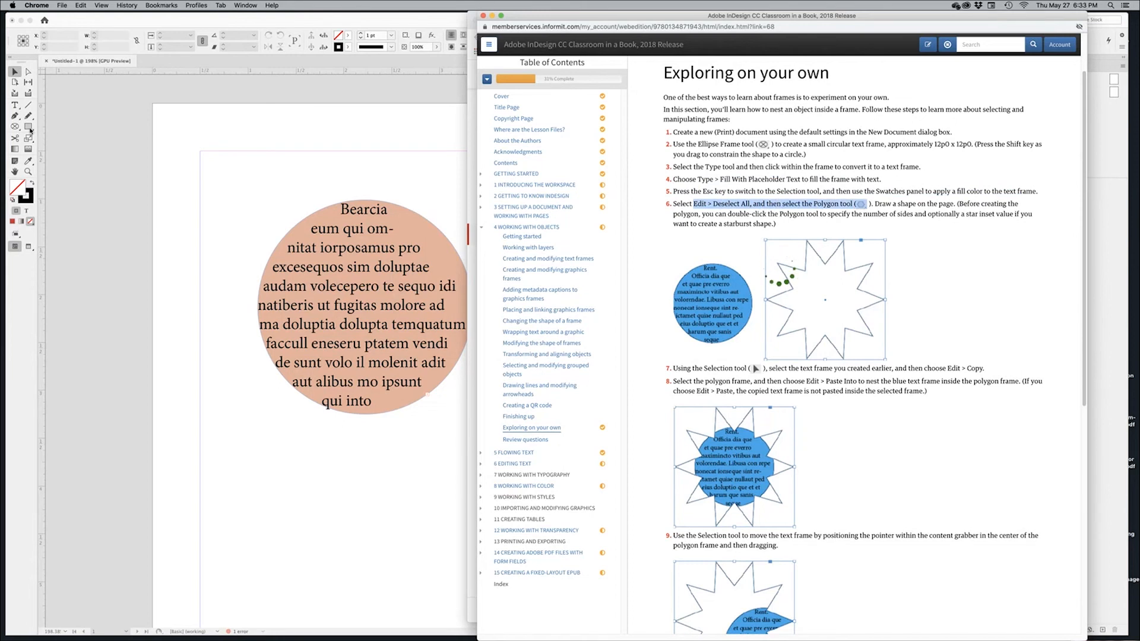
{"action": "left_click", "coordinate": [30, 129]}
{"action": "left_click", "coordinate": [29, 129]}
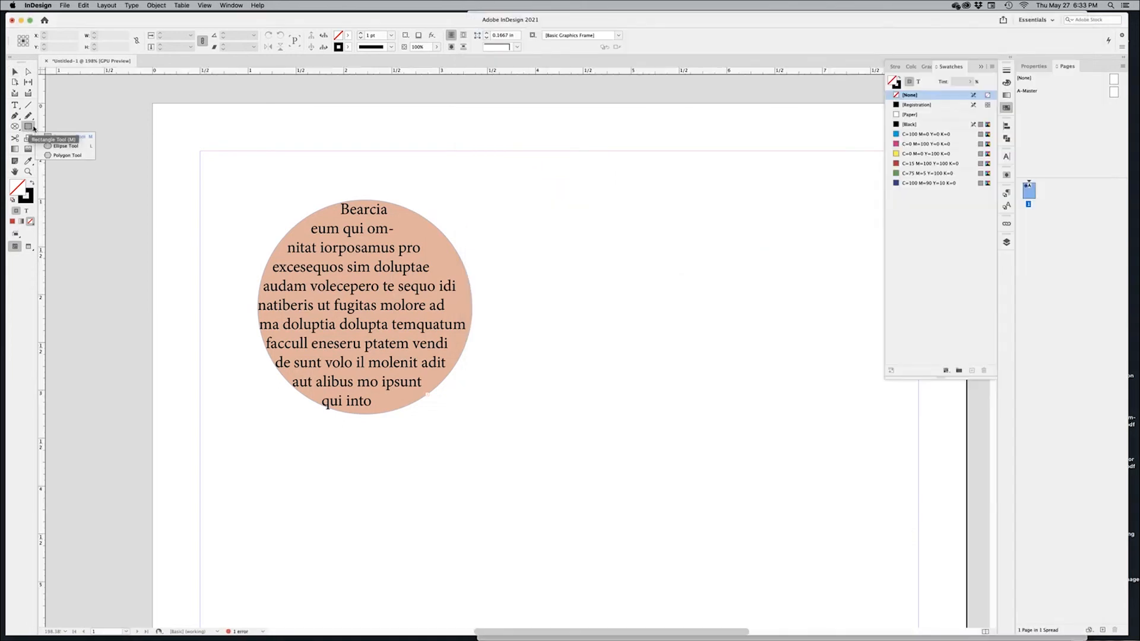
{"action": "left_click", "coordinate": [67, 157]}
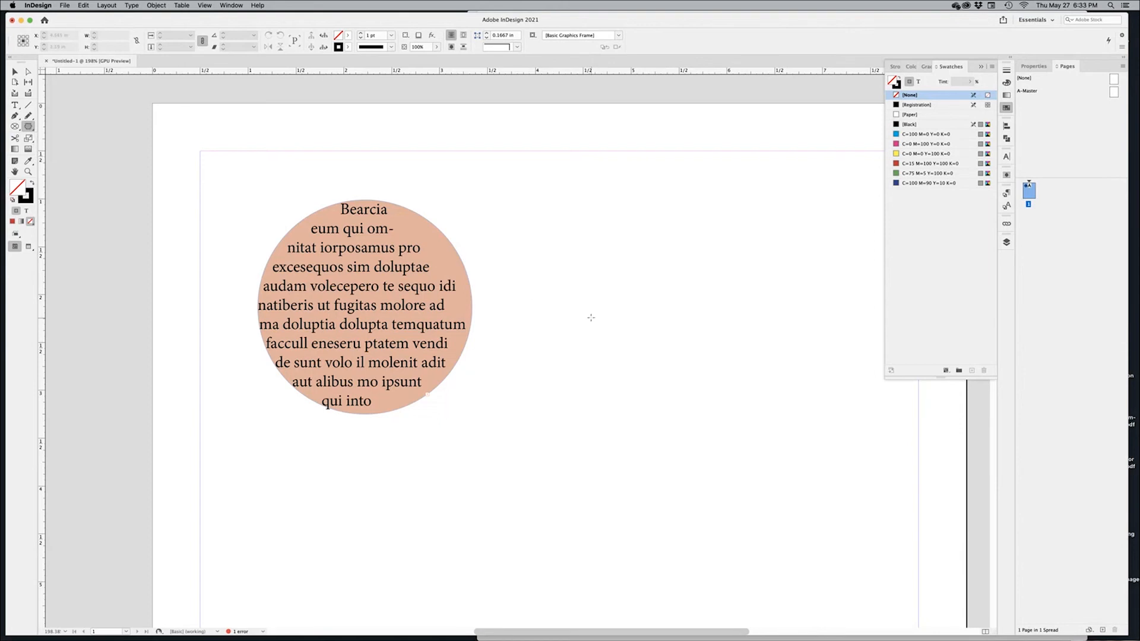
{"action": "key", "text": "super+Tab"}
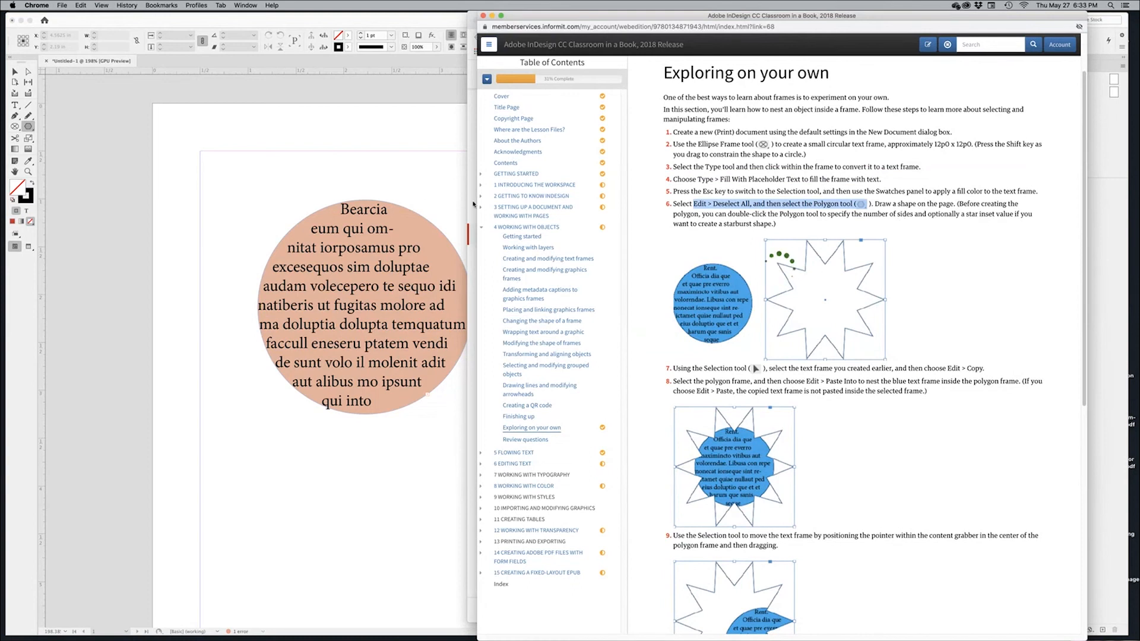
{"action": "left_click", "coordinate": [426, 196]}
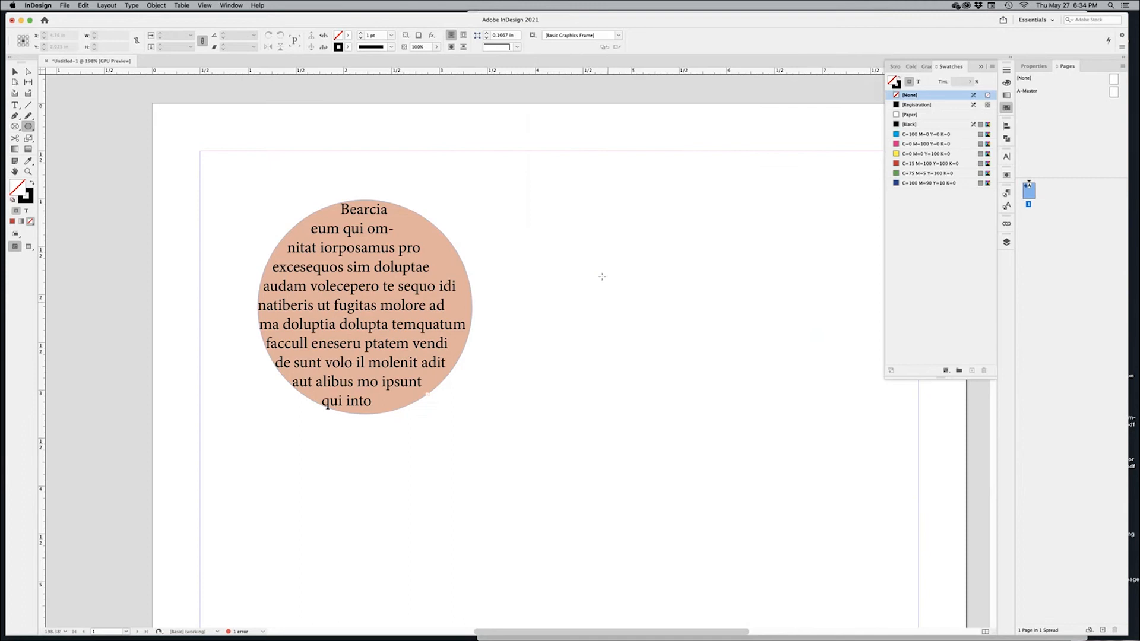
{"action": "scroll", "coordinate": [603, 277], "scroll_direction": "down", "scroll_amount": 1}
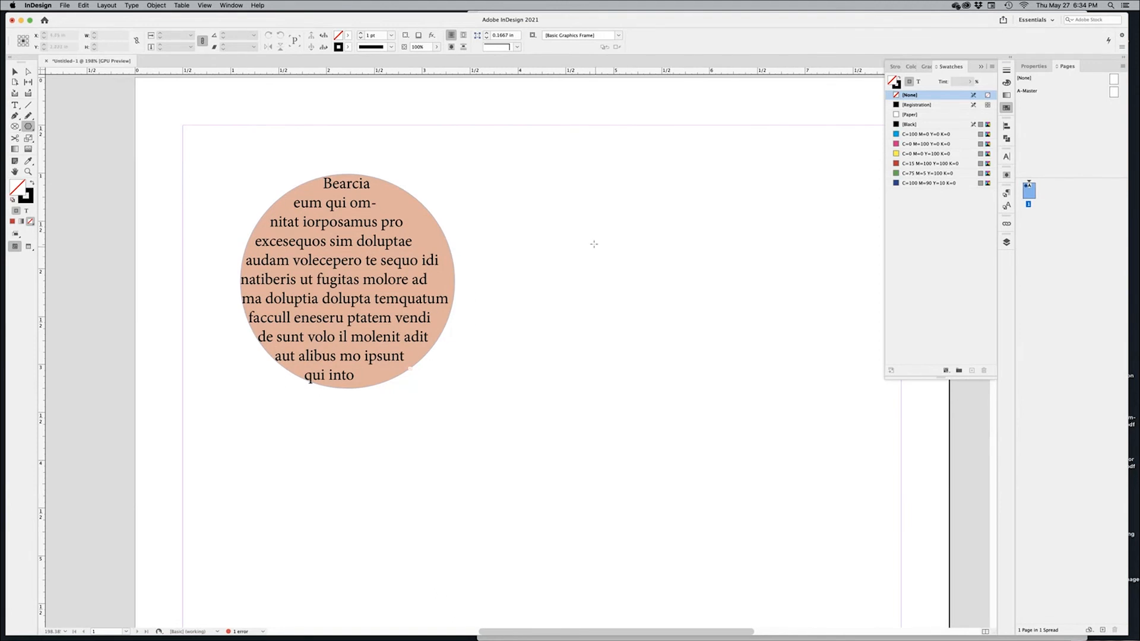
{"action": "left_click_drag", "start_coordinate": [594, 244], "coordinate": [755, 402]}
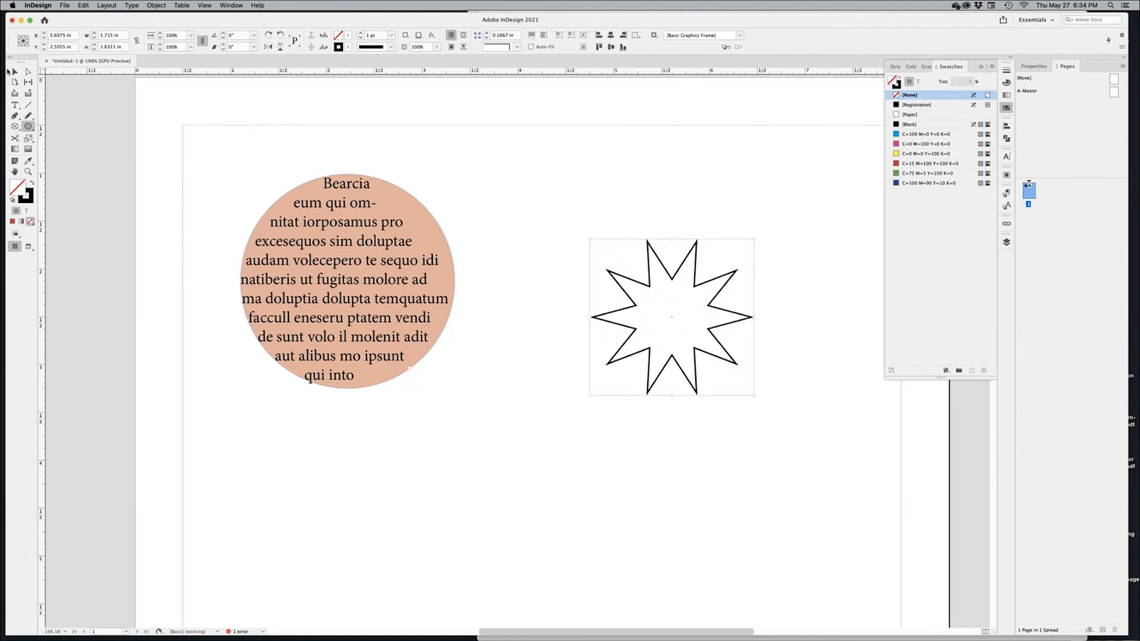
{"action": "left_click", "coordinate": [15, 72]}
{"action": "left_click", "coordinate": [107, 153]}
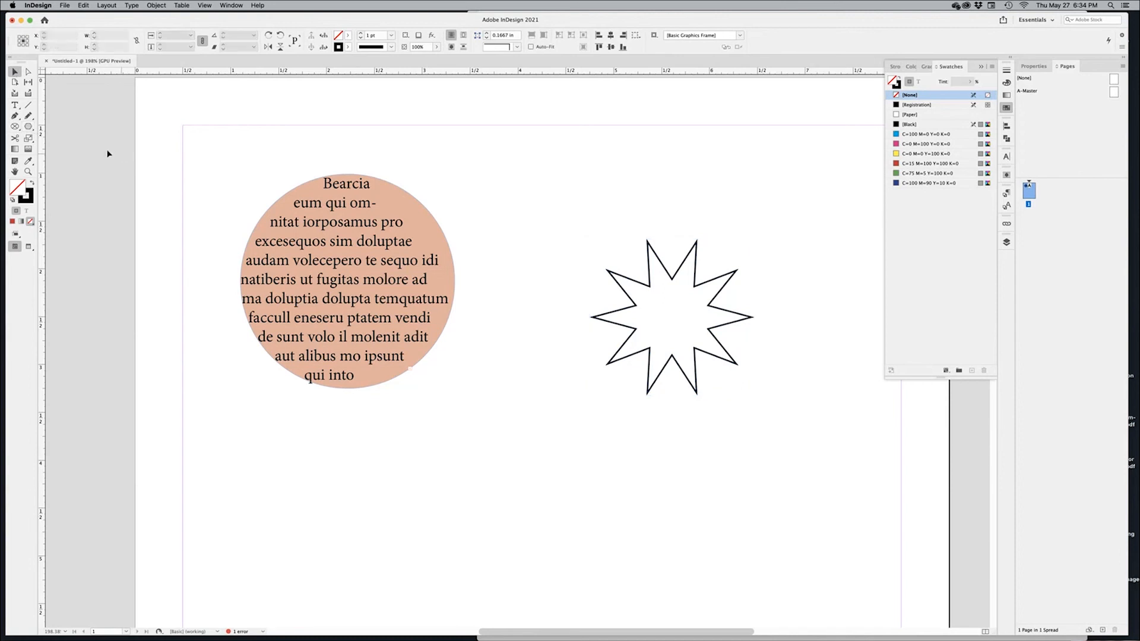
- Set the Polygon tool to 6 sides with a 20% star inset and draw a star about 1.71 by 1.48 in below the starburst
{"action": "left_click", "coordinate": [27, 128]}
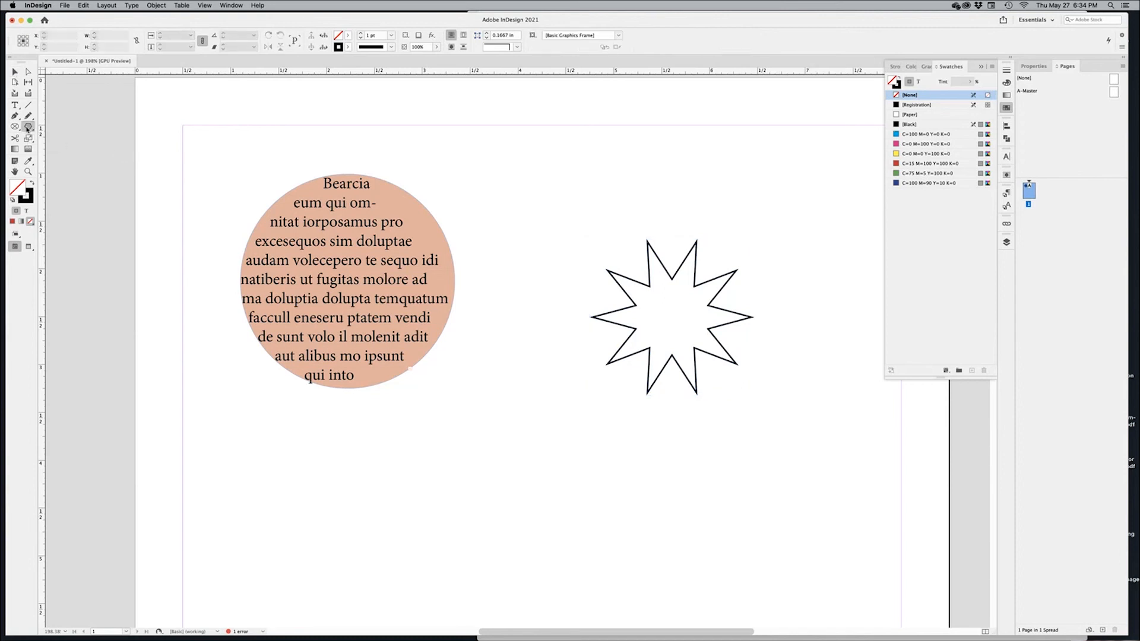
{"action": "double_click", "coordinate": [28, 127]}
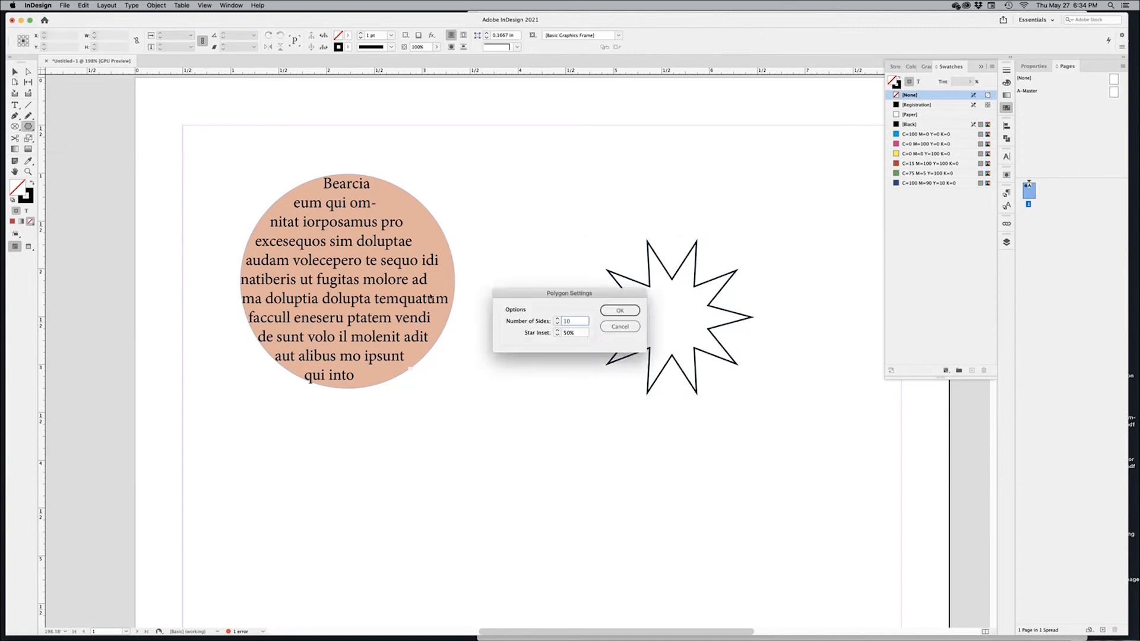
{"action": "left_click_drag", "start_coordinate": [582, 300], "coordinate": [536, 325]}
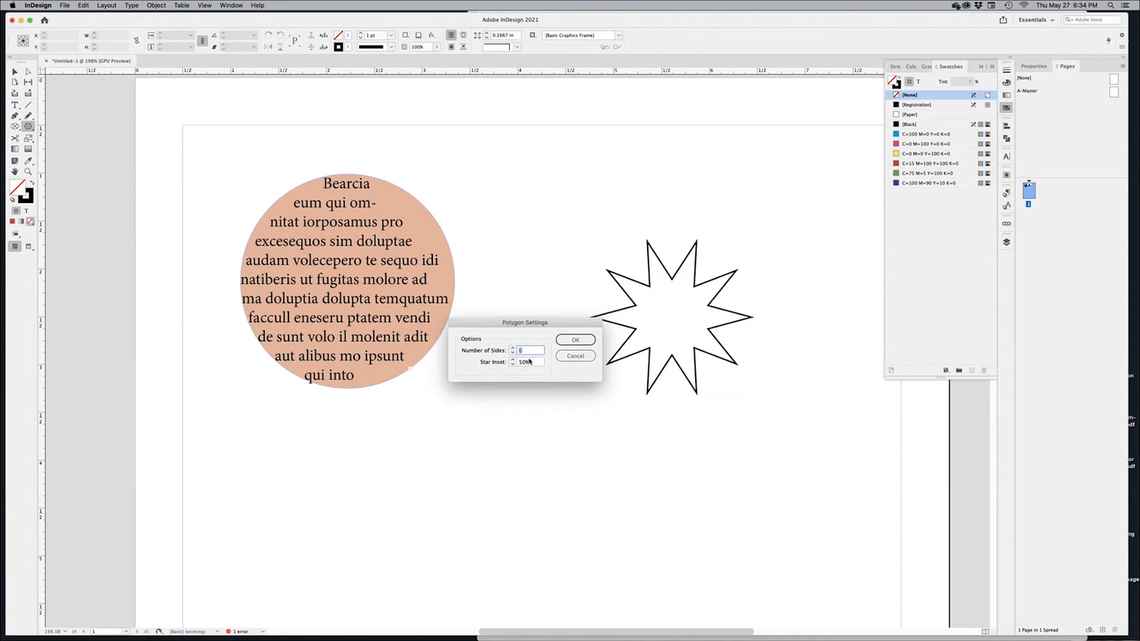
{"action": "left_click", "coordinate": [530, 361]}
{"action": "key", "text": "Return"}
{"action": "mouse_move", "coordinate": [444, 396]}
{"action": "left_mouse_down"}
{"action": "mouse_move", "coordinate": [555, 482]}
{"action": "mouse_move", "coordinate": [604, 538]}
{"action": "left_mouse_up"}
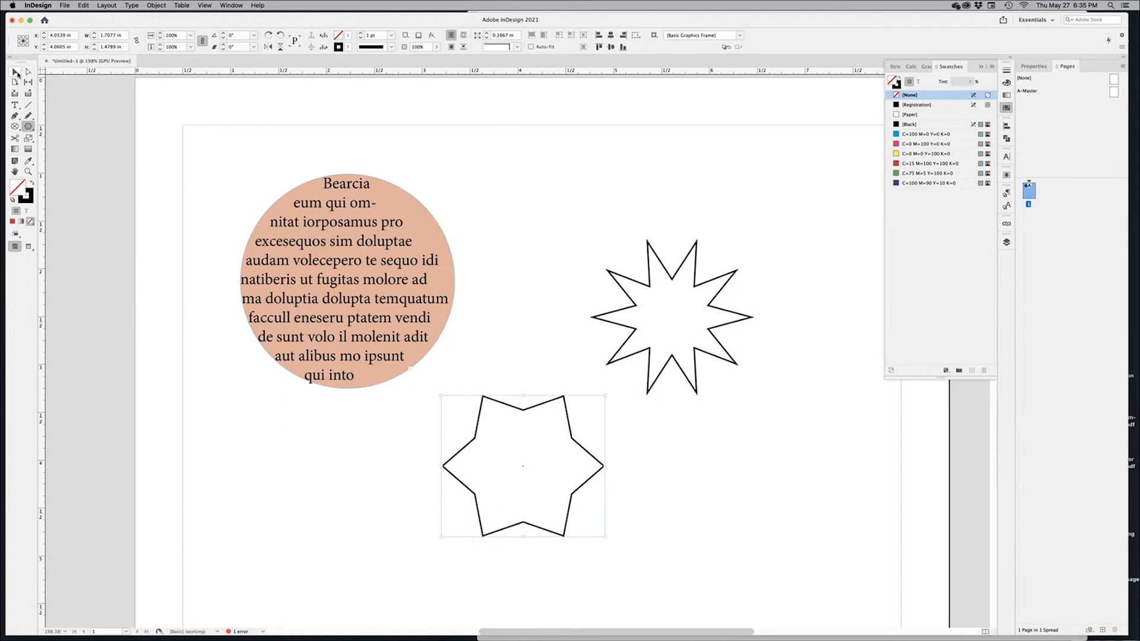
{"action": "left_click", "coordinate": [17, 73]}
{"action": "left_click_drag", "start_coordinate": [636, 480], "coordinate": [651, 415]}
{"action": "left_click", "coordinate": [664, 414]}
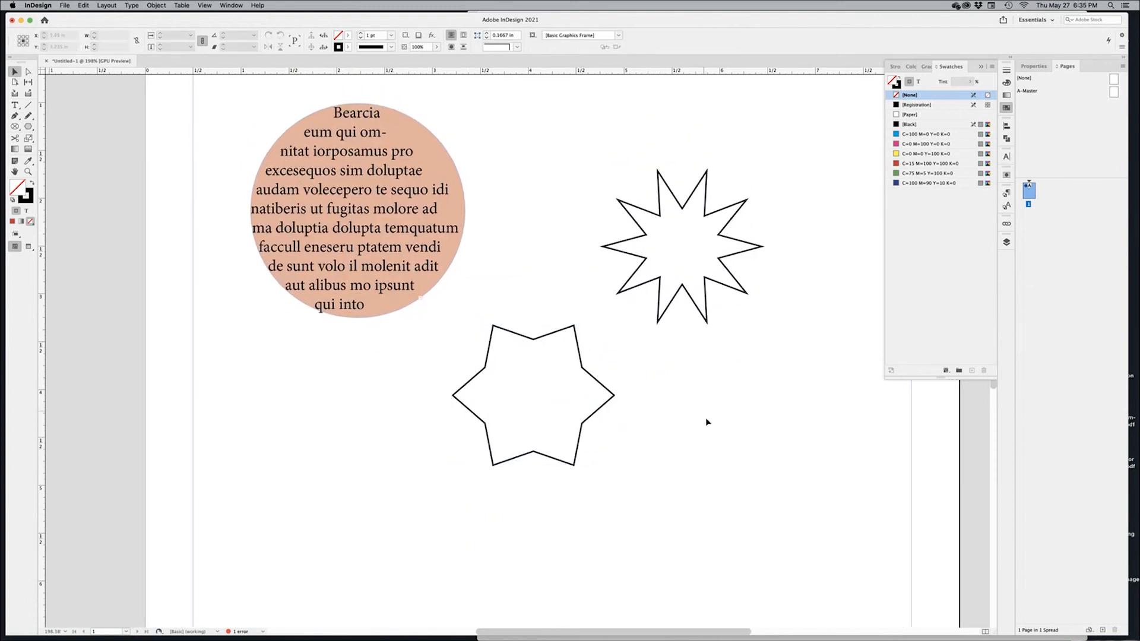
{"action": "left_click_drag", "start_coordinate": [721, 477], "coordinate": [579, 277]}
{"action": "left_click", "coordinate": [114, 148]}
- Set the Polygon tool to 8 sides without star points and draw an octagon about 2.03 by 2.03 in below the starburst
{"action": "double_click", "coordinate": [29, 127]}
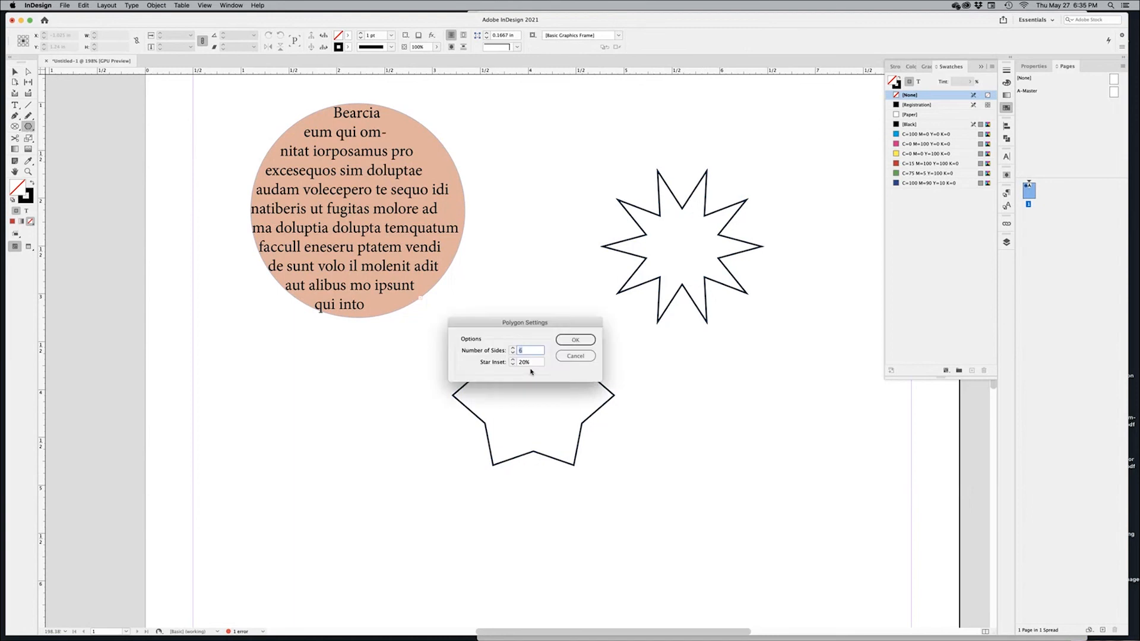
{"action": "key", "text": "Tab"}
{"action": "key", "text": "Tab"}
{"action": "type", "text": "8"}
{"action": "key", "text": "Return"}
{"action": "left_click_drag", "start_coordinate": [606, 349], "coordinate": [800, 542]}
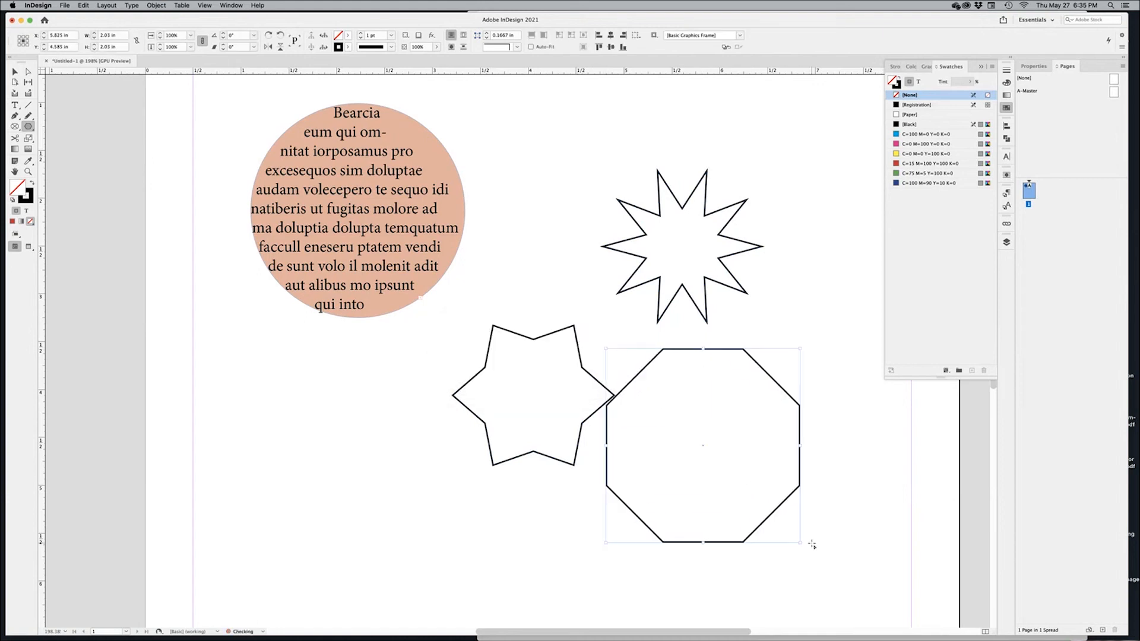
- Delete the octagon and the ten-pointed starburst from the page
{"action": "left_click", "coordinate": [16, 71]}
{"action": "left_click_drag", "start_coordinate": [765, 370], "coordinate": [679, 276]}
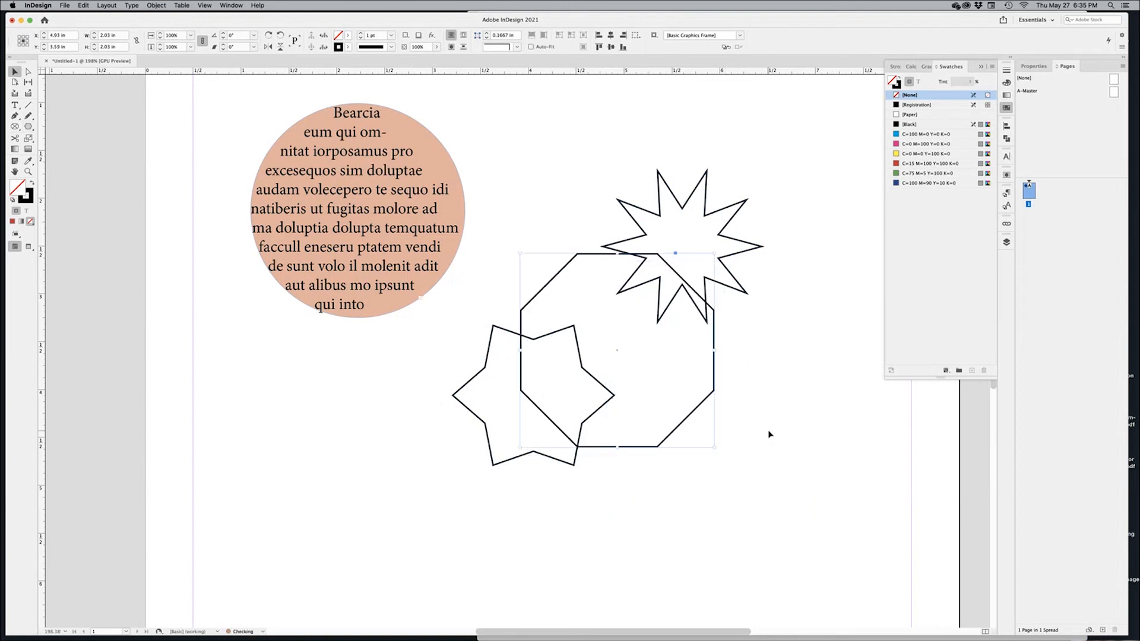
{"action": "key", "text": "Delete"}
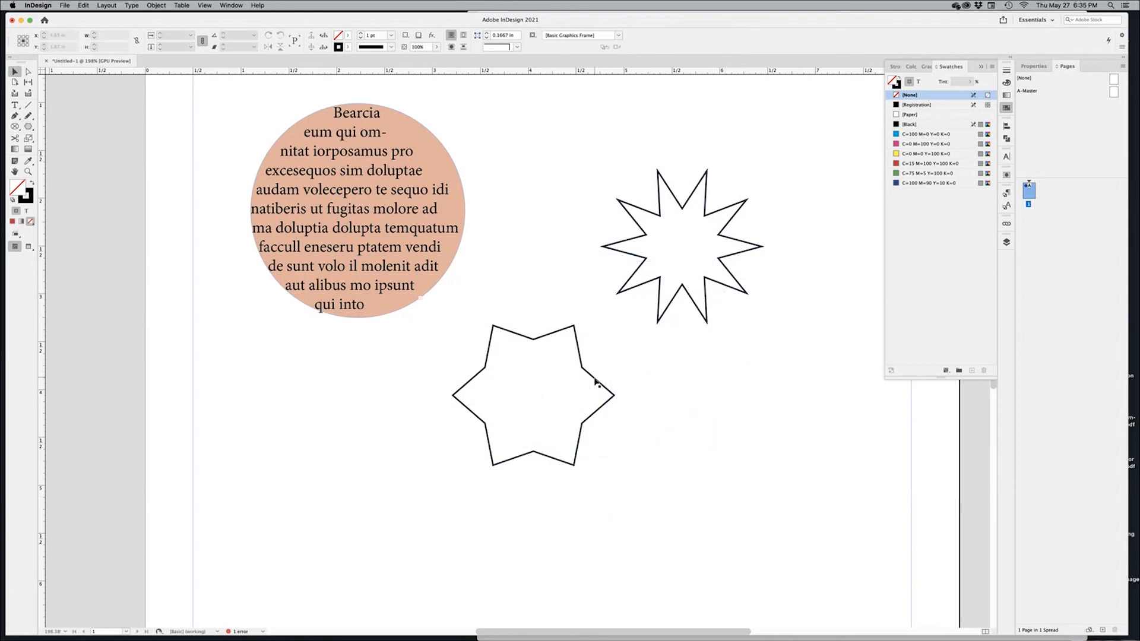
{"action": "left_click", "coordinate": [597, 383]}
{"action": "left_click", "coordinate": [694, 305]}
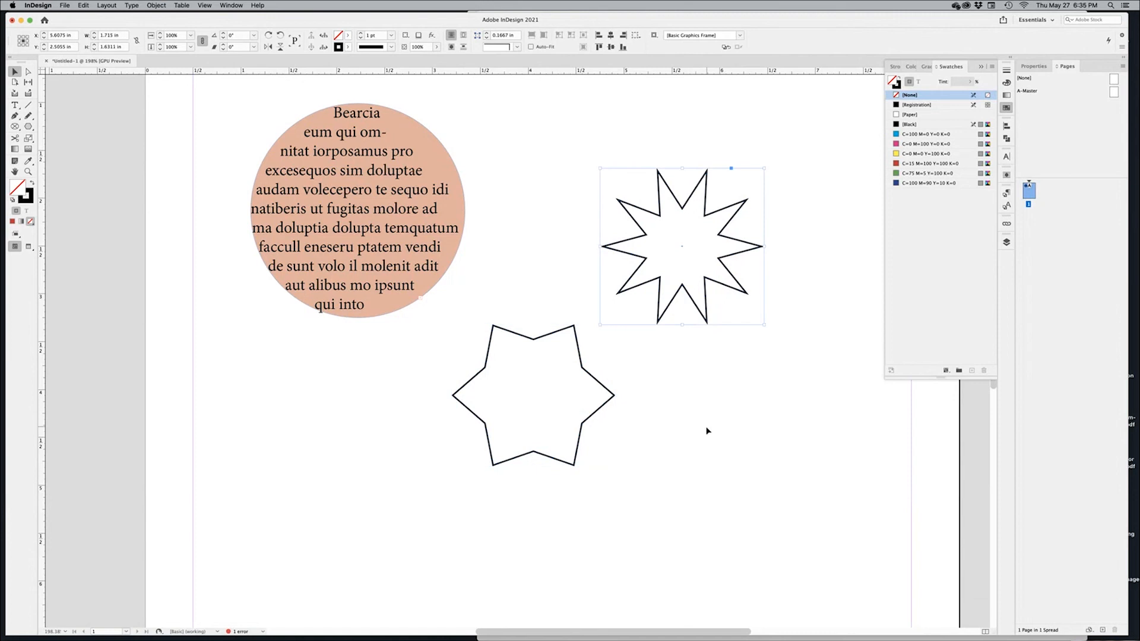
{"action": "key", "text": "Delete"}
- Enlarge the six-pointed star to about 2.51 by 2.17 in and place it beside the circular text frame
{"action": "left_click", "coordinate": [585, 423]}
{"action": "key", "text": "super+minus"}
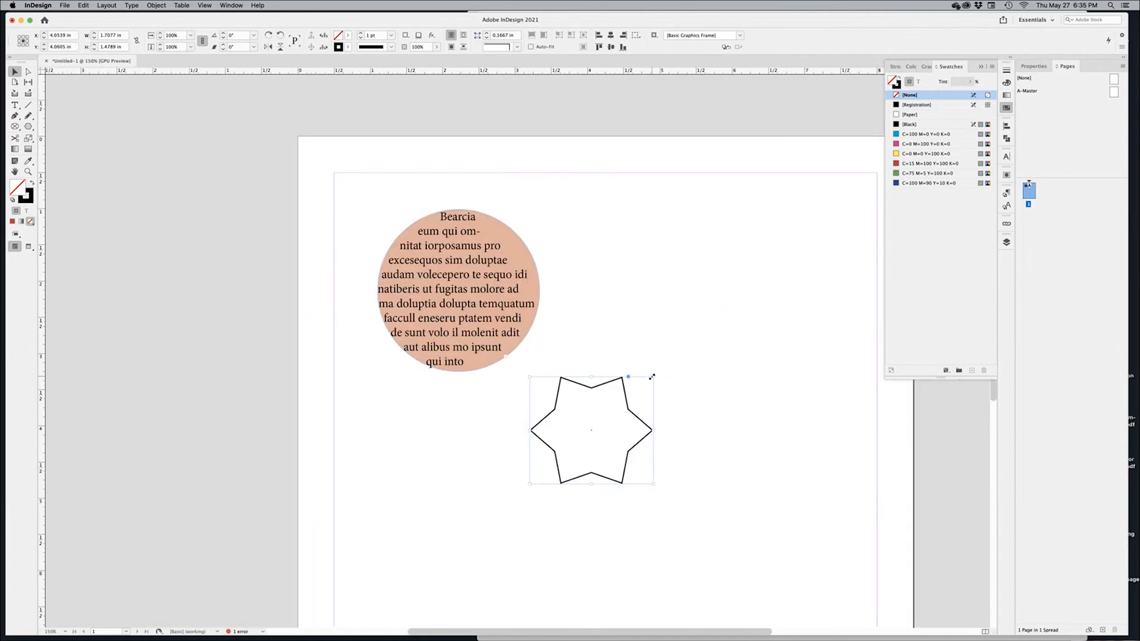
{"action": "left_click_drag", "start_coordinate": [652, 376], "coordinate": [735, 228]}
- Duplicate the circular text frame and the six-pointed star together, placing the copies directly below the originals
{"action": "scroll", "coordinate": [606, 270], "scroll_direction": "down", "scroll_amount": 4}
{"action": "scroll", "coordinate": [606, 270], "scroll_direction": "right", "scroll_amount": 2}
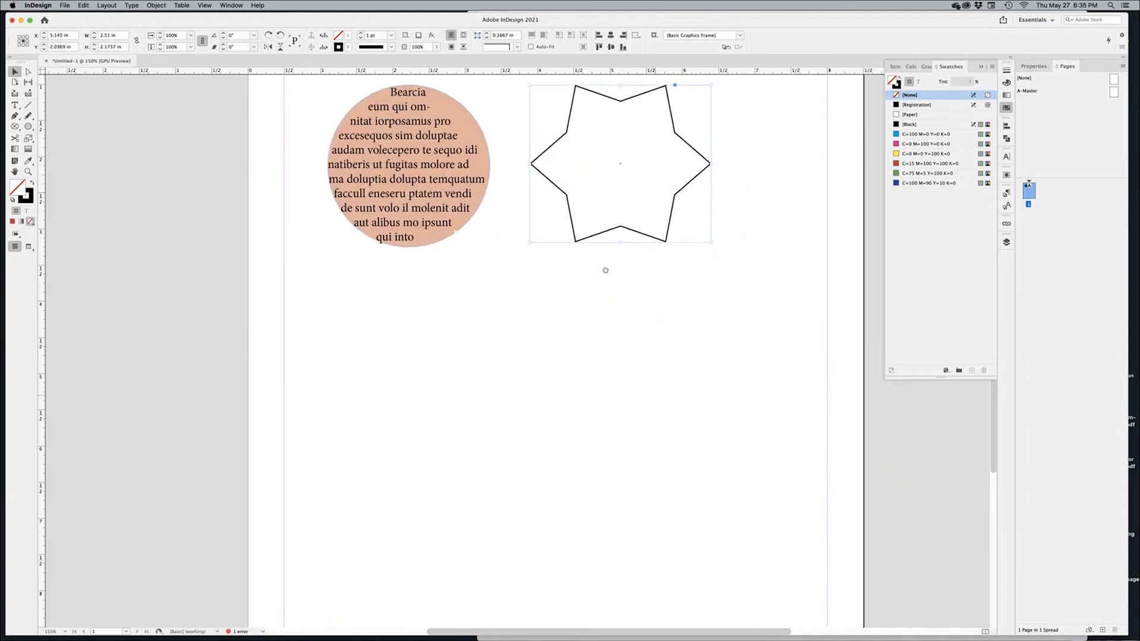
{"action": "scroll", "coordinate": [655, 336], "scroll_direction": "up", "scroll_amount": 1}
{"action": "scroll", "coordinate": [656, 336], "scroll_direction": "left", "scroll_amount": 1}
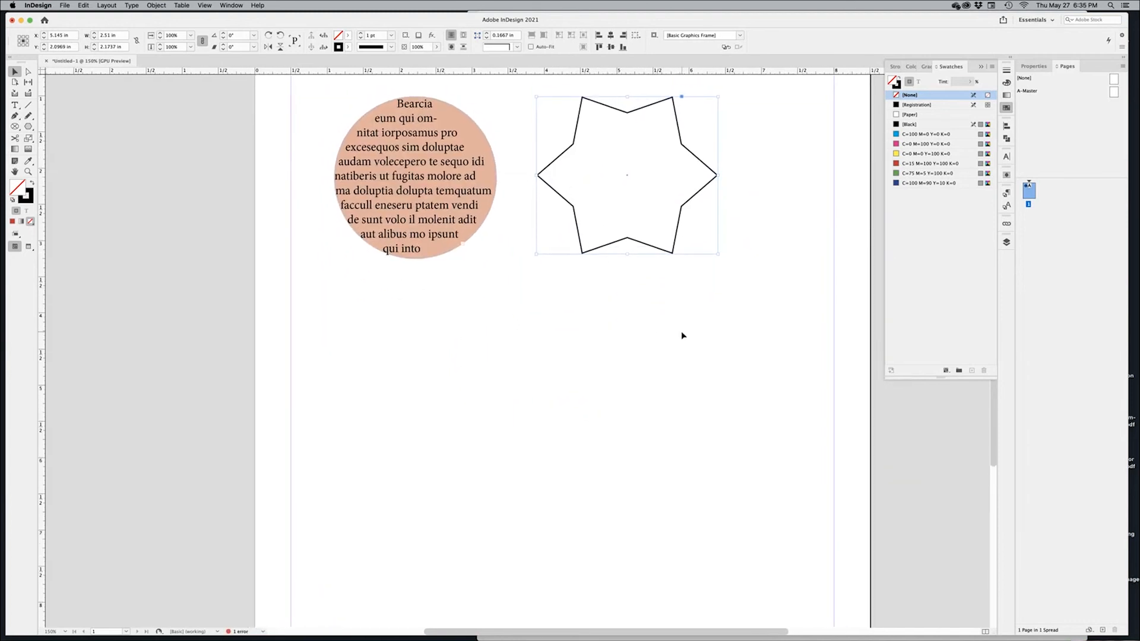
{"action": "left_click_drag", "start_coordinate": [741, 339], "coordinate": [392, 187]}
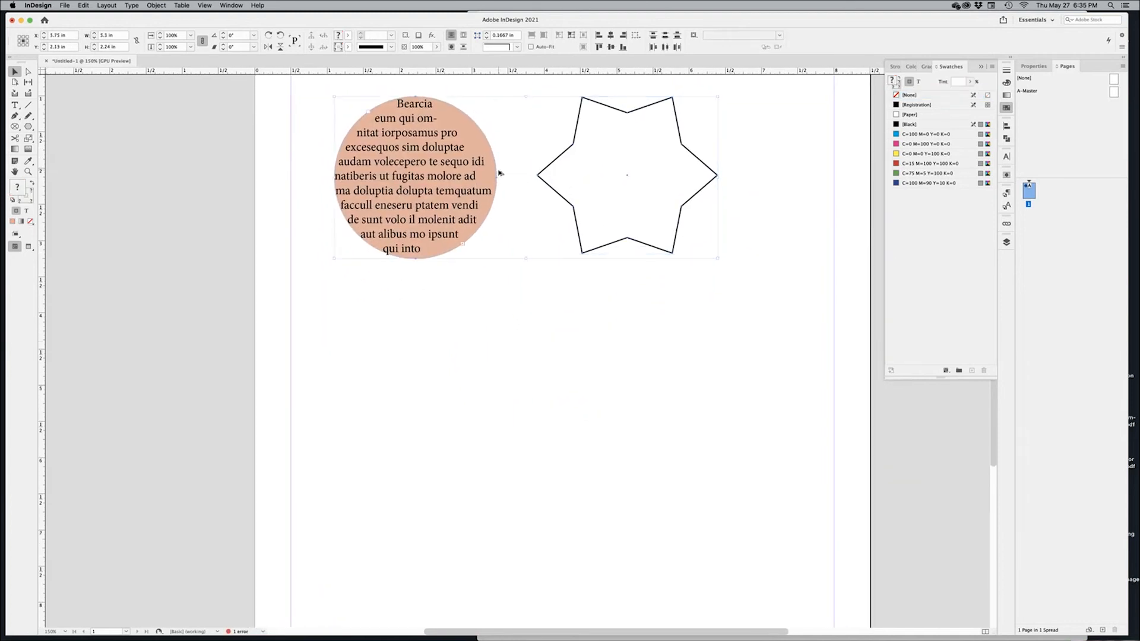
{"action": "left_click_drag", "start_coordinate": [490, 176], "coordinate": [493, 472]}
{"action": "left_click", "coordinate": [754, 448]}
{"action": "scroll", "coordinate": [736, 403], "scroll_direction": "down", "scroll_amount": 5}
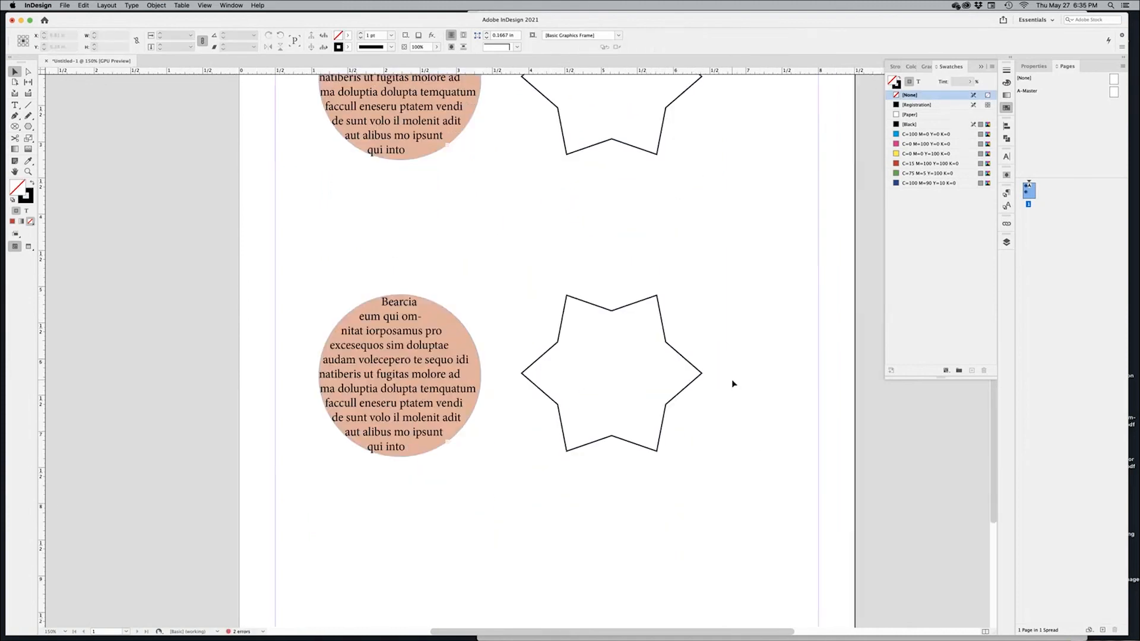
- Check the nesting instructions in Chrome, and copy the lower circular text frame in InDesign
{"action": "key", "text": "super+Tab"}
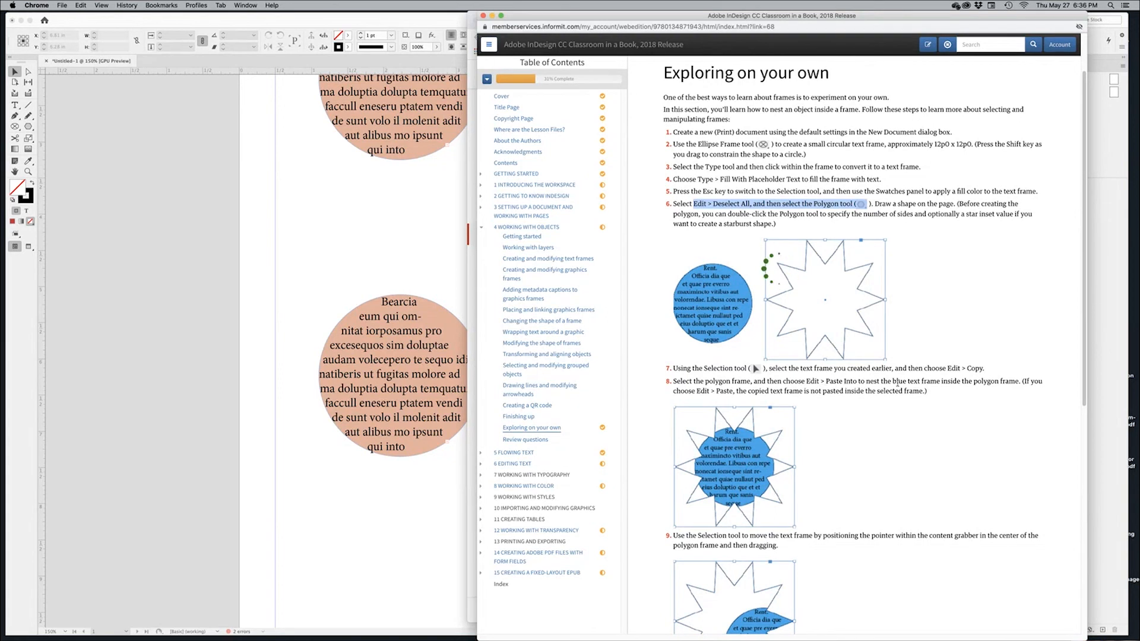
{"action": "left_click_drag", "start_coordinate": [898, 381], "coordinate": [946, 384]}
{"action": "left_click", "coordinate": [414, 279]}
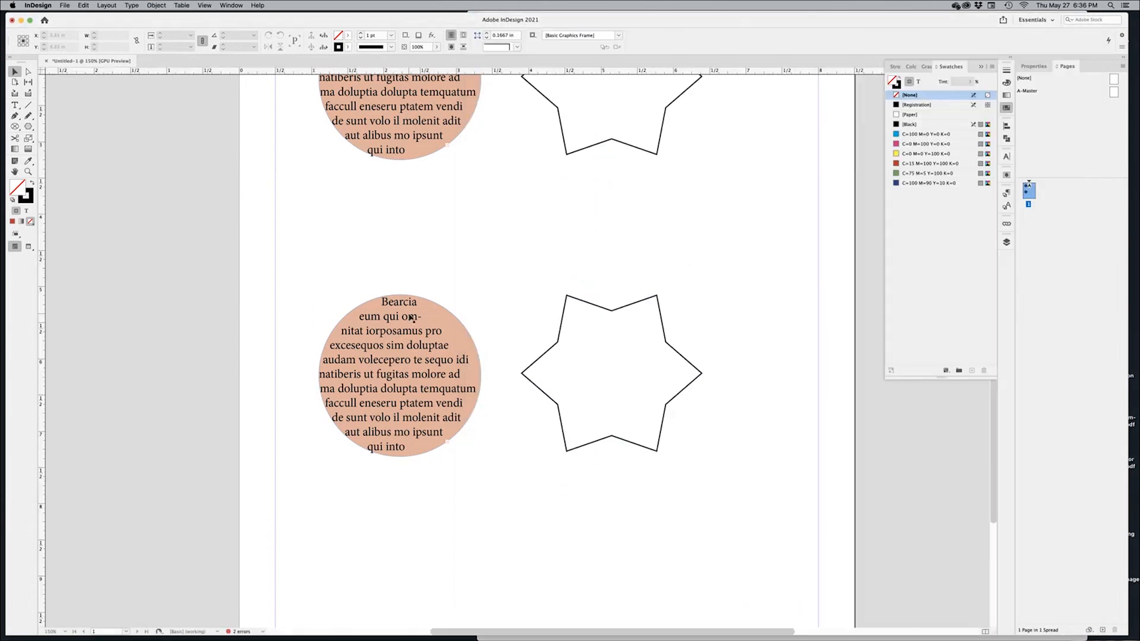
{"action": "left_click", "coordinate": [411, 319]}
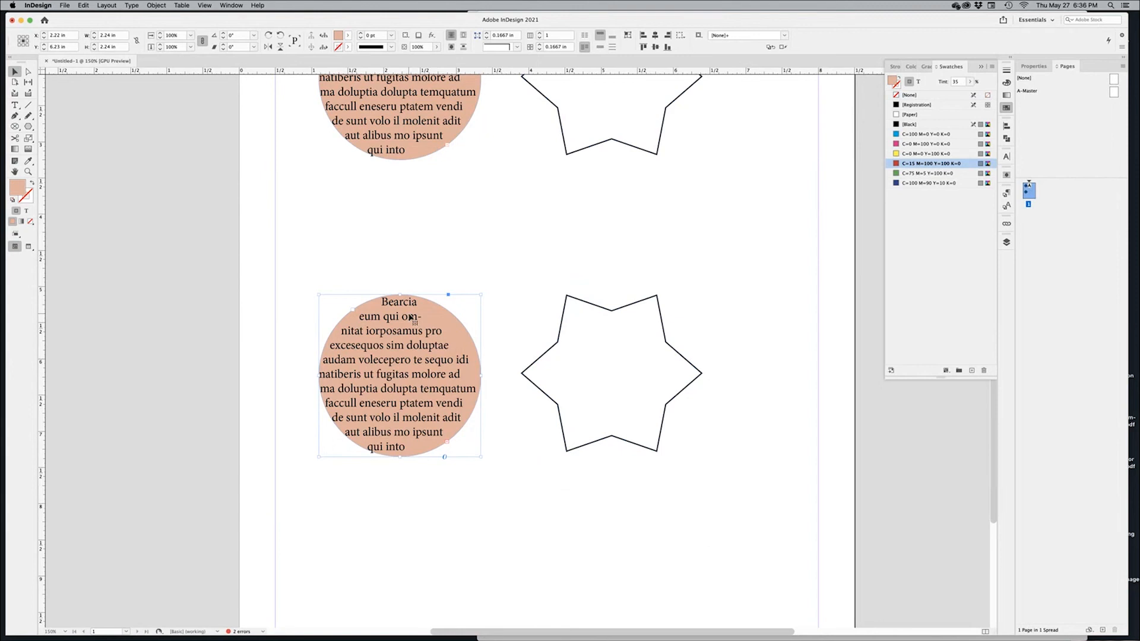
- Swap the lower six-pointed star's fill and stroke so it is filled black, and paste the copied text frame into it
{"action": "left_click_drag", "start_coordinate": [638, 268], "coordinate": [593, 359]}
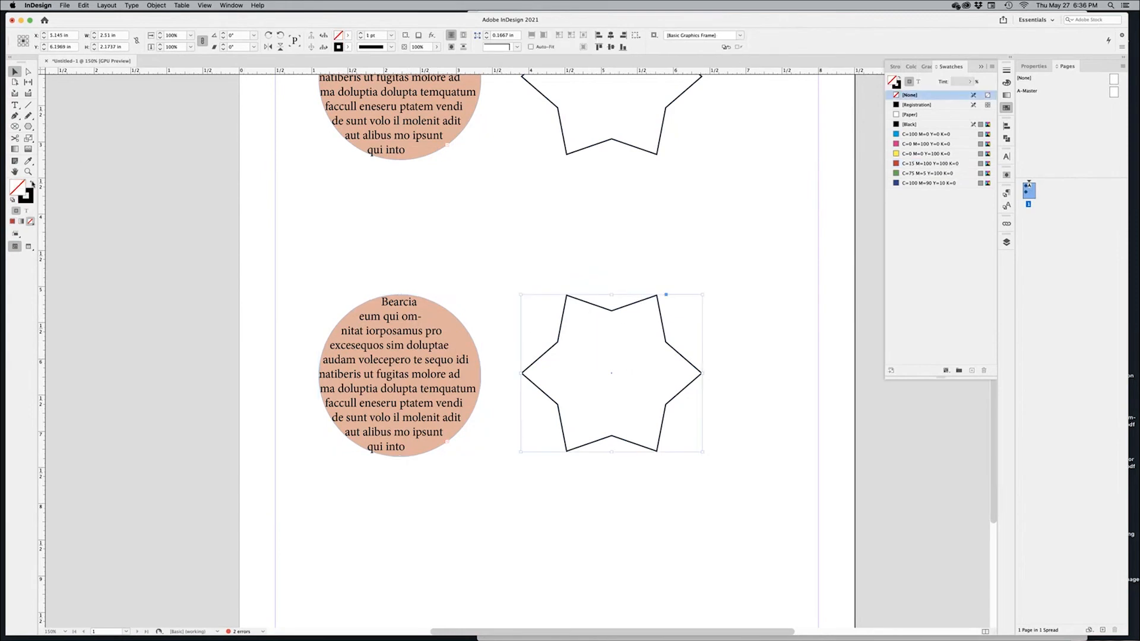
{"action": "left_click", "coordinate": [32, 183]}
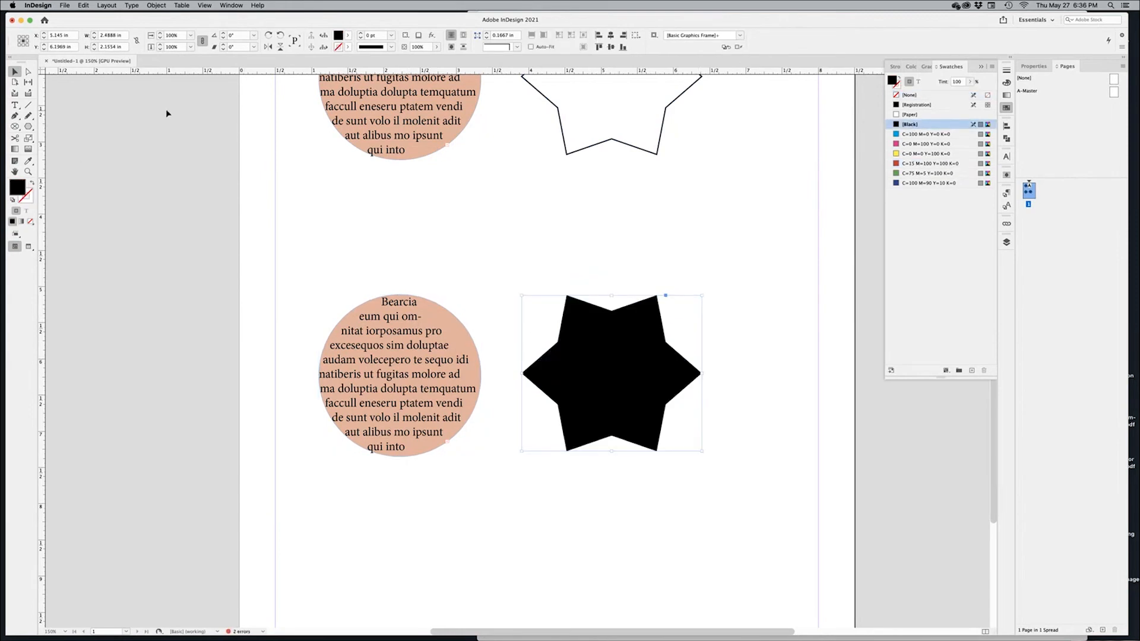
{"action": "left_click", "coordinate": [84, 5]}
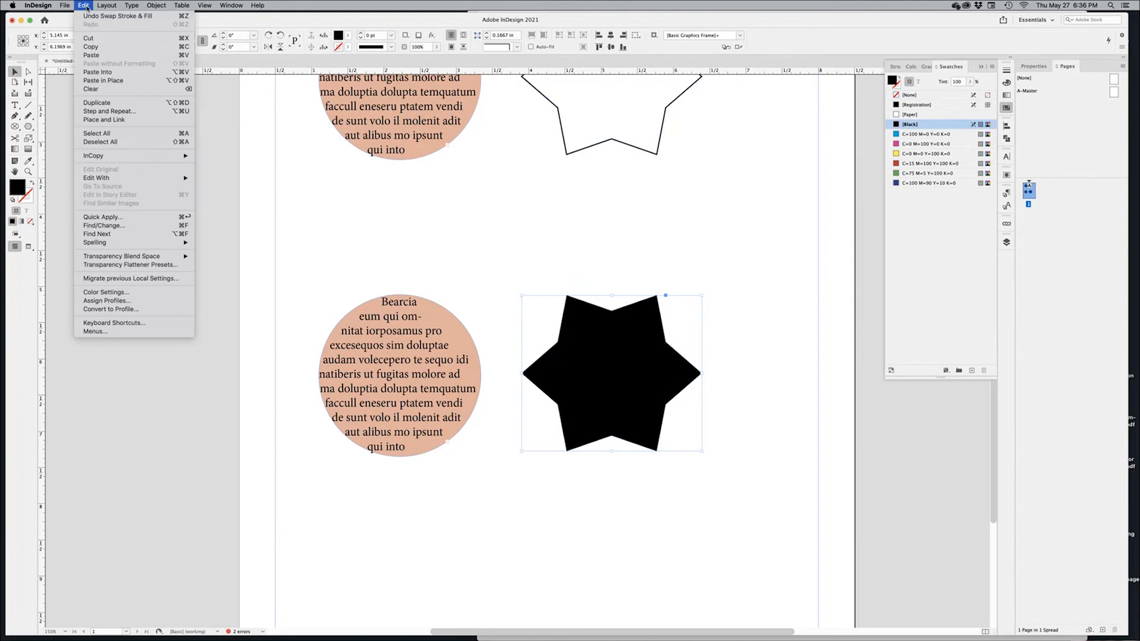
{"action": "left_click", "coordinate": [159, 74]}
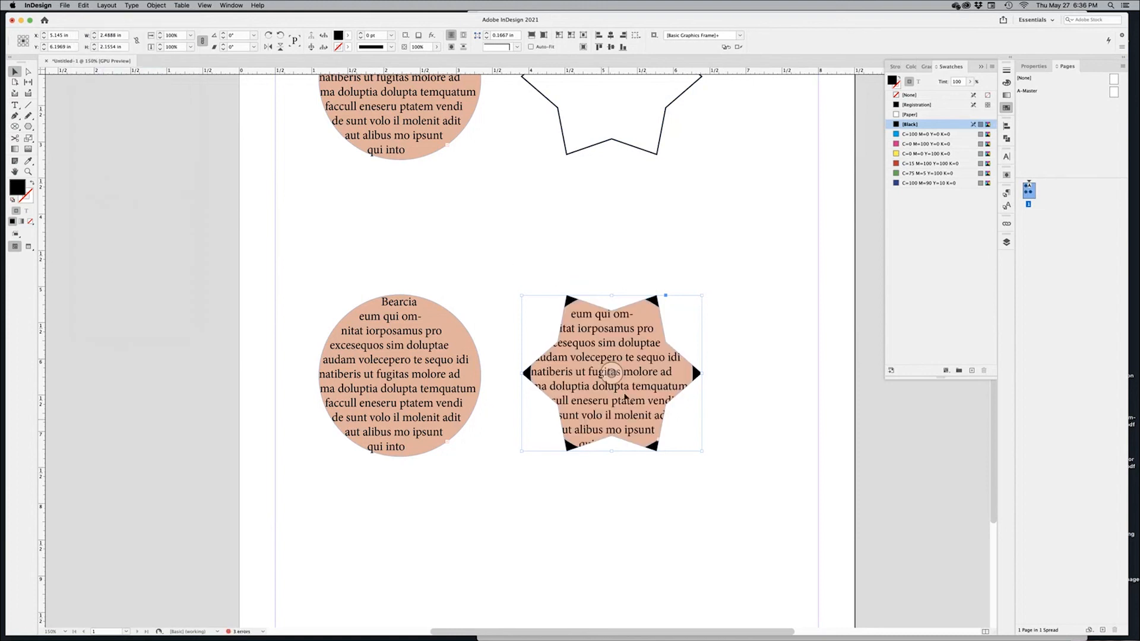
{"action": "left_click", "coordinate": [746, 372]}
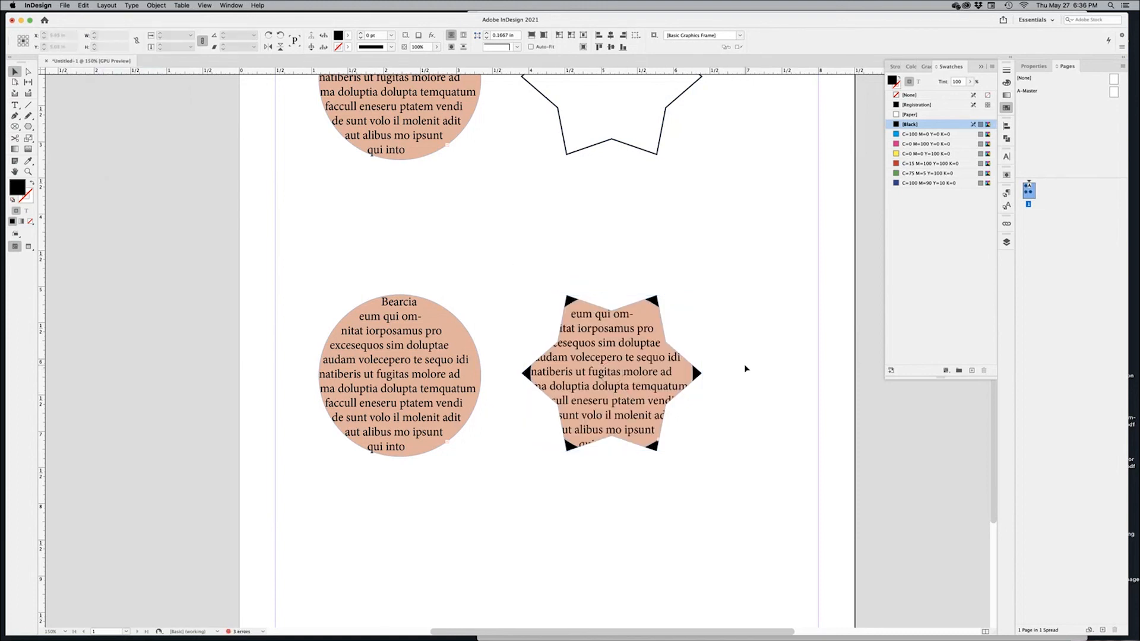
- Enlarge the black star frame to about 3.05 by 2.77 in, shift it slightly down, and restore the default fill and stroke with nothing selected
{"action": "left_click", "coordinate": [635, 353]}
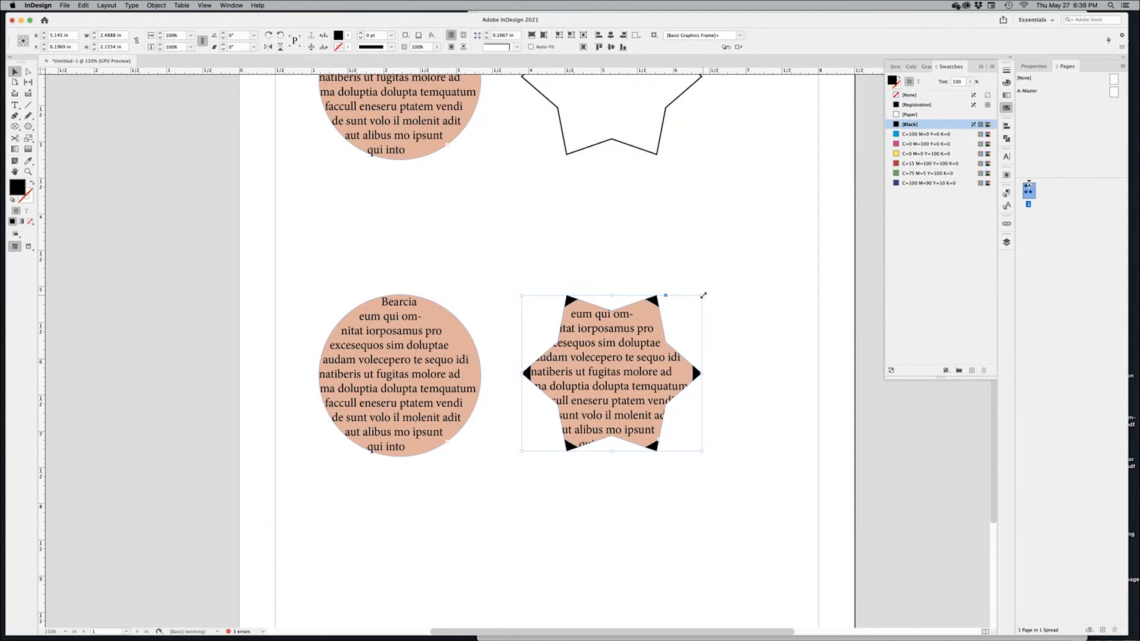
{"action": "left_click_drag", "start_coordinate": [703, 295], "coordinate": [742, 250]}
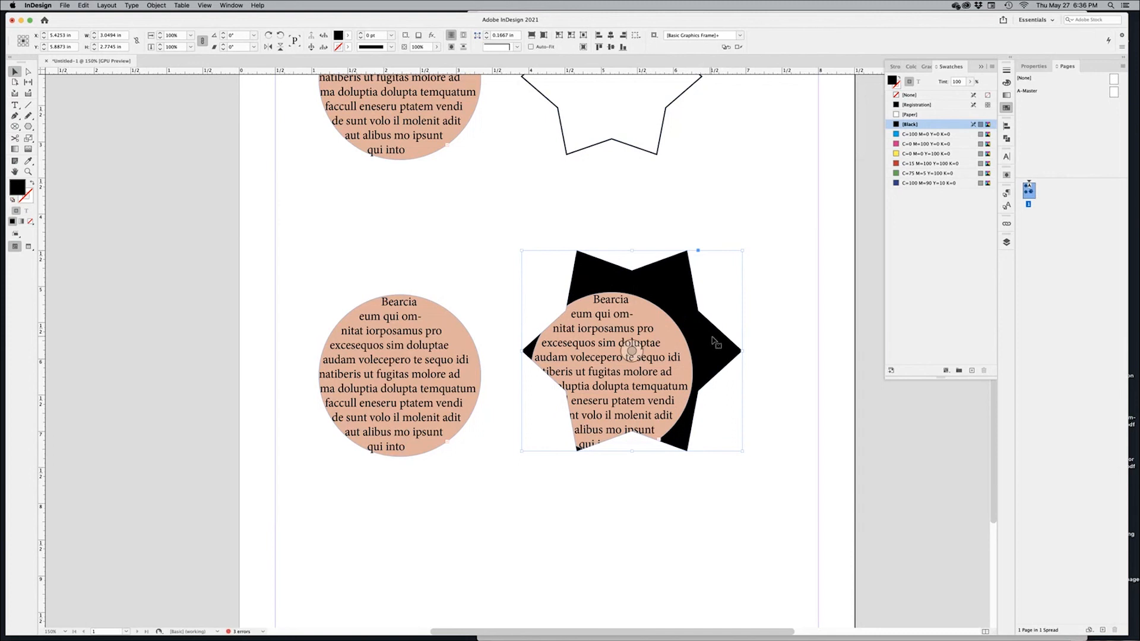
{"action": "mouse_move", "coordinate": [715, 341]}
{"action": "left_mouse_down"}
{"action": "mouse_move", "coordinate": [723, 287]}
{"action": "mouse_move", "coordinate": [710, 387]}
{"action": "mouse_move", "coordinate": [713, 345]}
{"action": "mouse_move", "coordinate": [706, 362]}
{"action": "left_mouse_up"}
{"action": "left_click", "coordinate": [777, 443]}
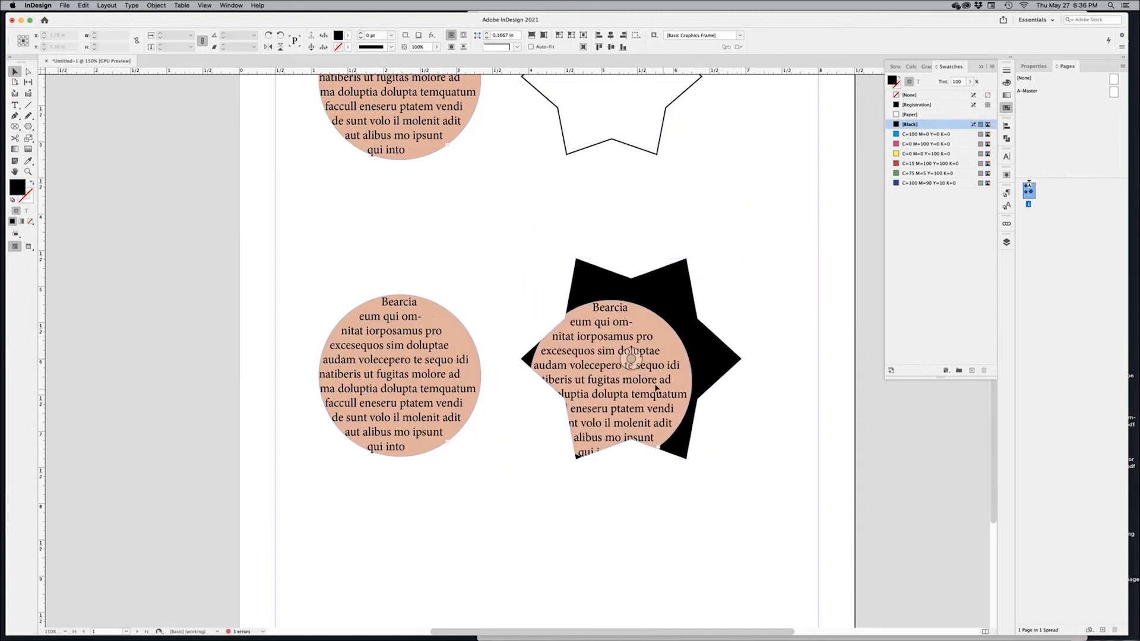
{"action": "key", "text": "d"}
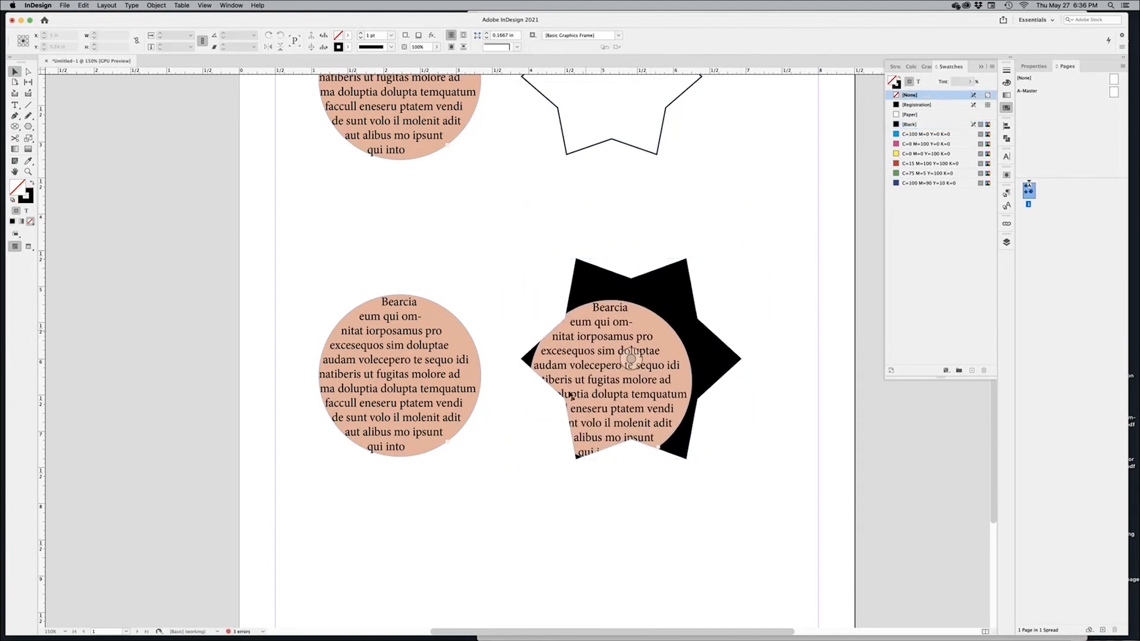
- Consult step 9 of the exercise in Chrome, and move the nested text frame about 0.74 in to the right inside the star in InDesign
{"action": "key", "text": "super+Tab"}
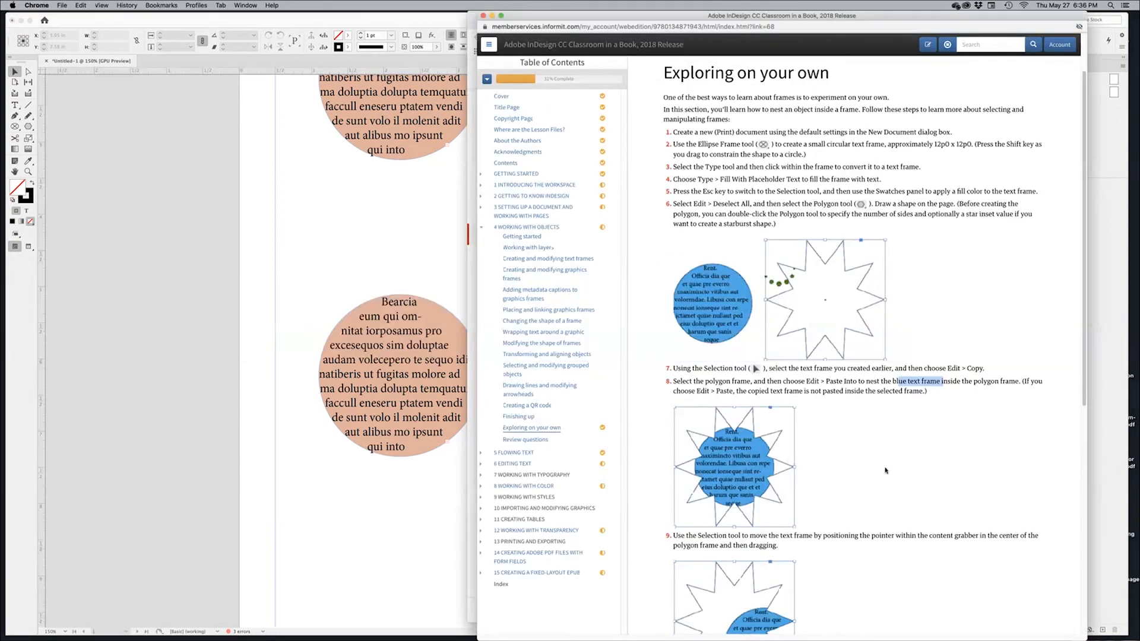
{"action": "scroll", "coordinate": [886, 469], "scroll_direction": "down", "scroll_amount": 3}
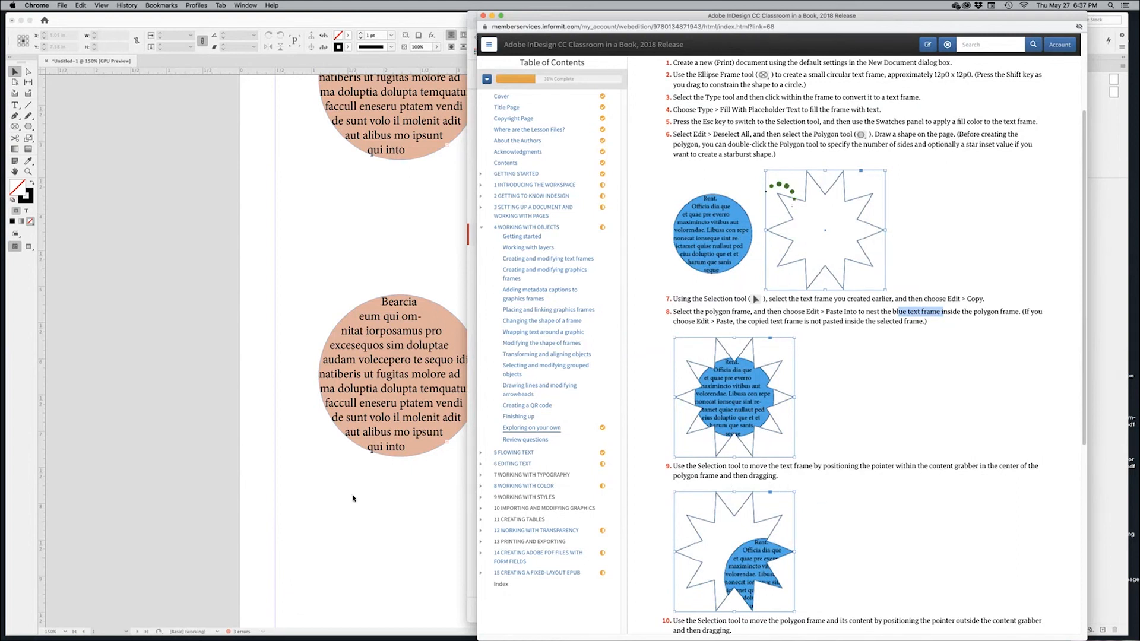
{"action": "left_click", "coordinate": [337, 509]}
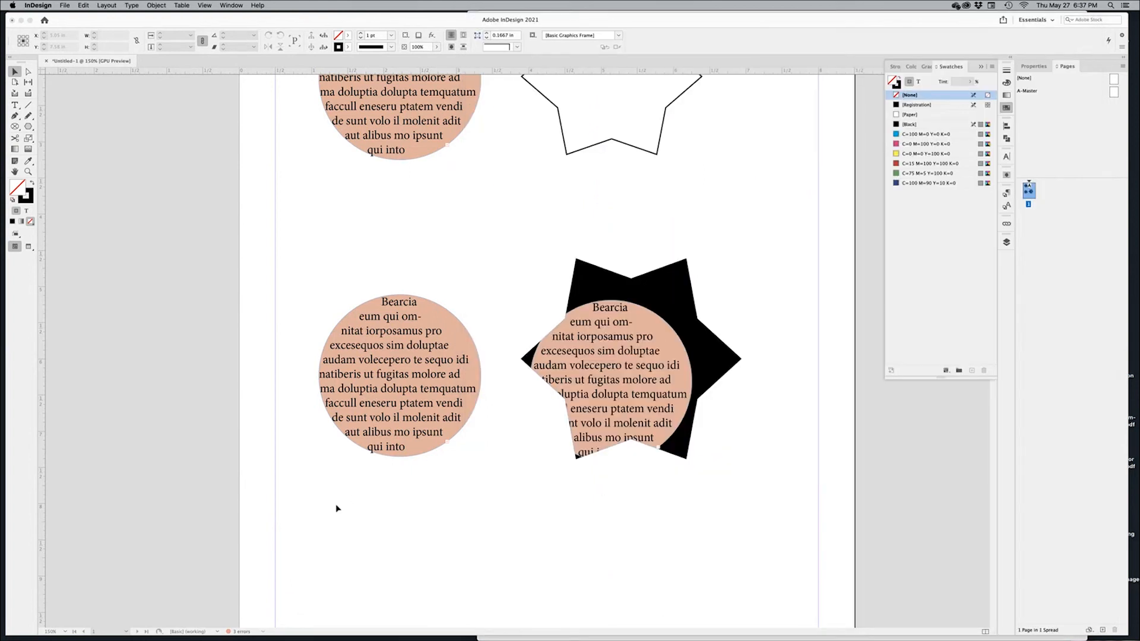
{"action": "left_click", "coordinate": [681, 421]}
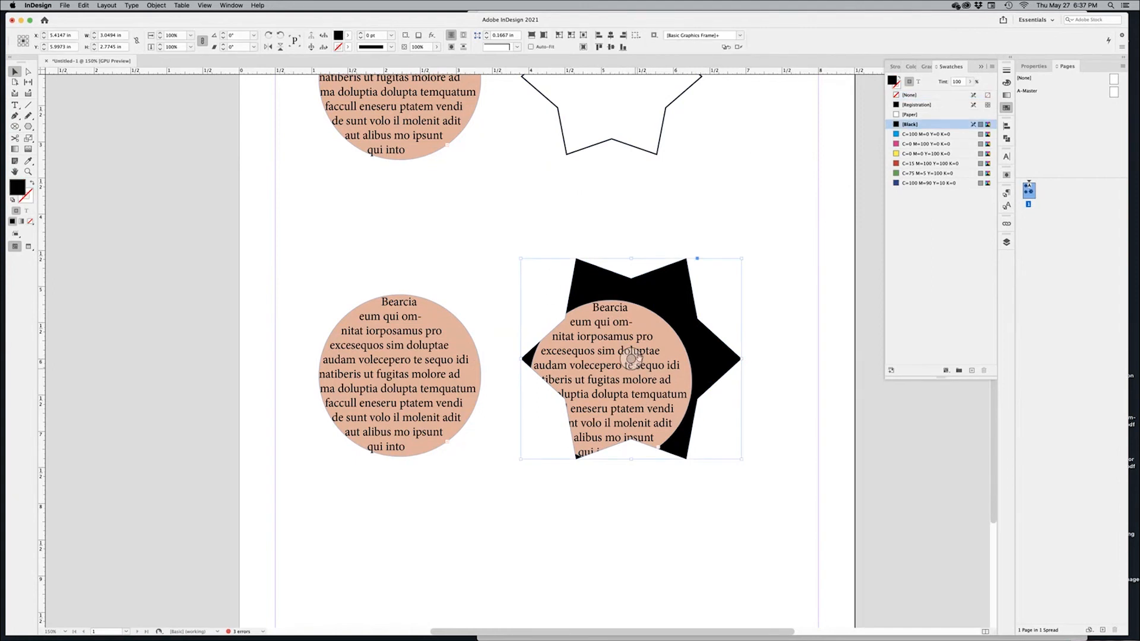
{"action": "scroll", "coordinate": [624, 361], "scroll_direction": "up", "scroll_amount": 5}
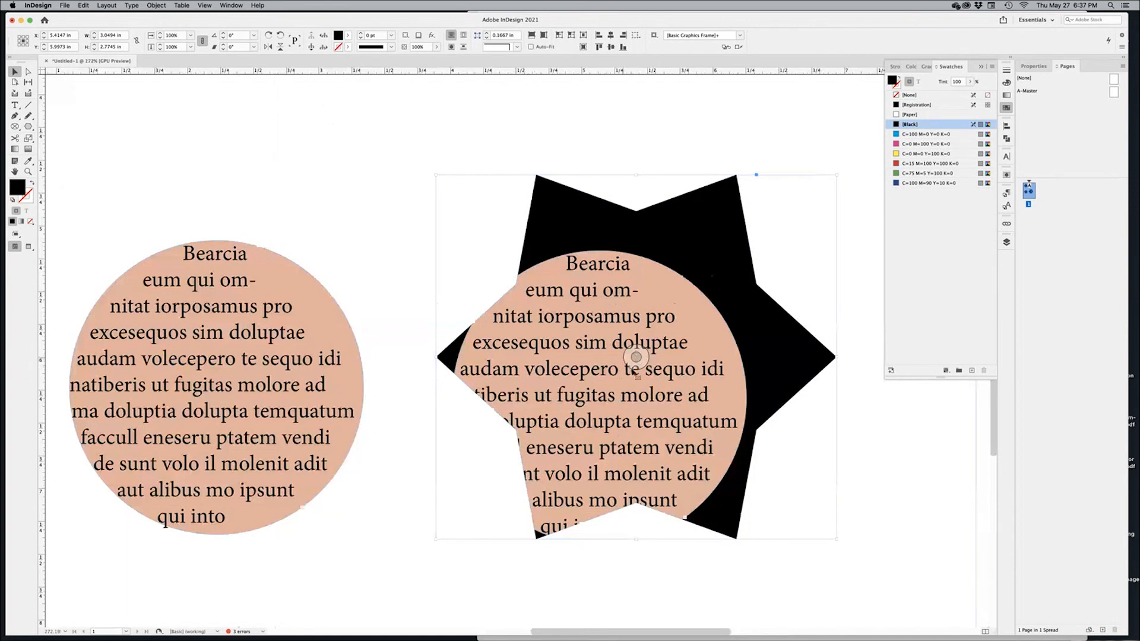
{"action": "left_click", "coordinate": [635, 357]}
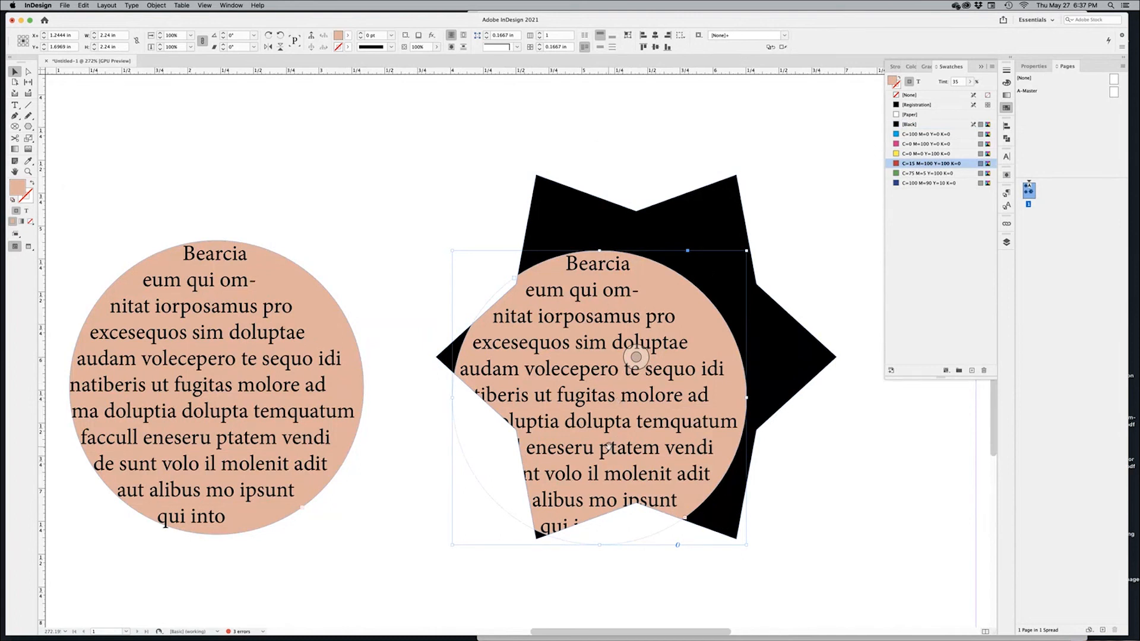
{"action": "left_click_drag", "start_coordinate": [611, 449], "coordinate": [708, 457]}
{"action": "key", "text": "super+minus"}
{"action": "key", "text": "super+minus"}
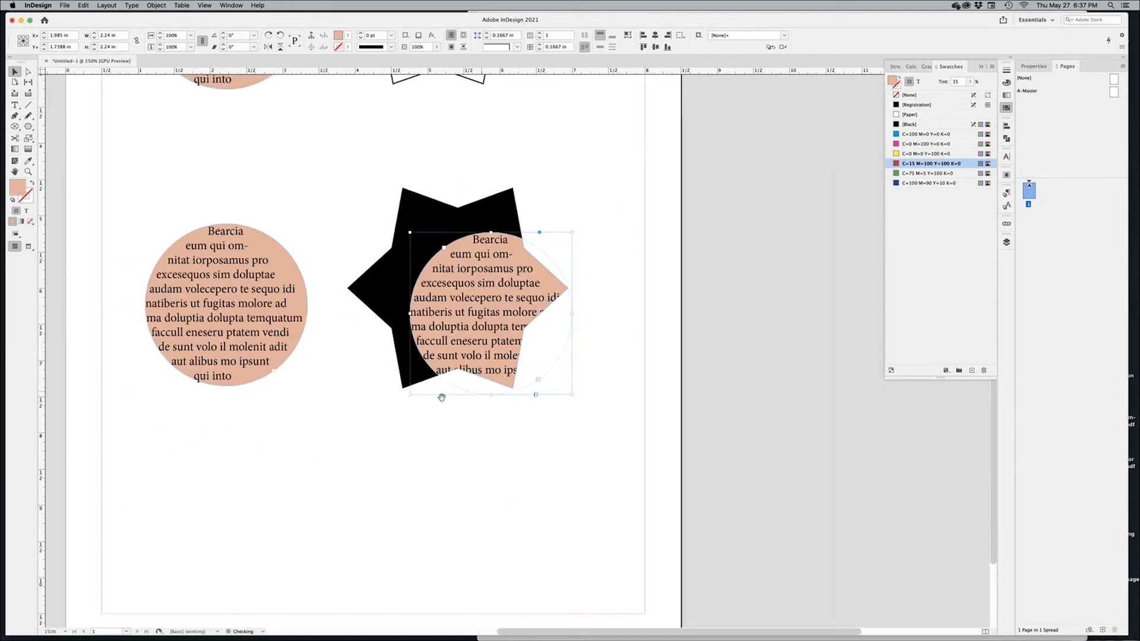
{"action": "left_click", "coordinate": [554, 471]}
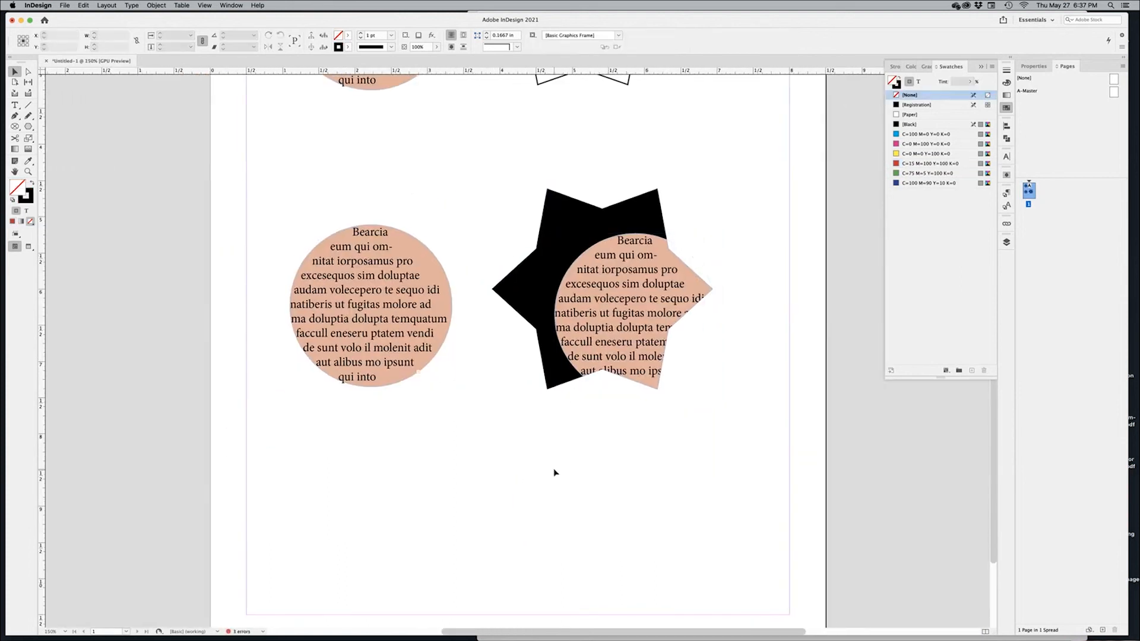
- Read exercise steps 10 to 13 in Chrome, and enlarge the black star frame to about 3.67 by 2.95 in in InDesign
{"action": "key", "text": "super+Tab"}
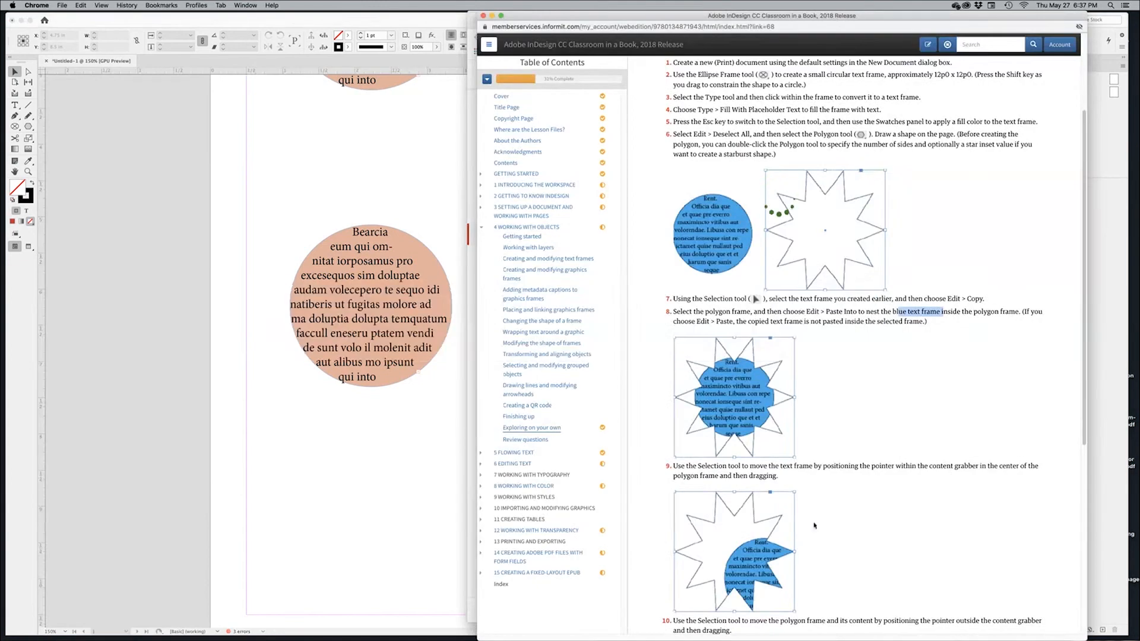
{"action": "scroll", "coordinate": [880, 497], "scroll_direction": "down", "scroll_amount": 4}
{"action": "scroll", "coordinate": [880, 497], "scroll_direction": "down", "scroll_amount": 2}
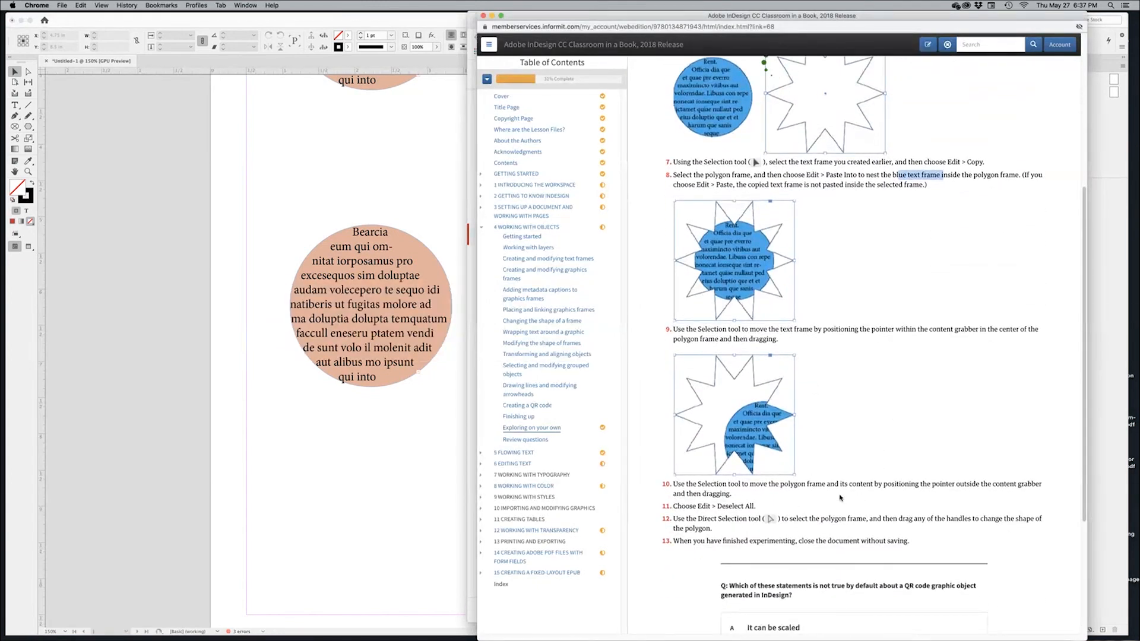
{"action": "scroll", "coordinate": [841, 497], "scroll_direction": "down", "scroll_amount": 1}
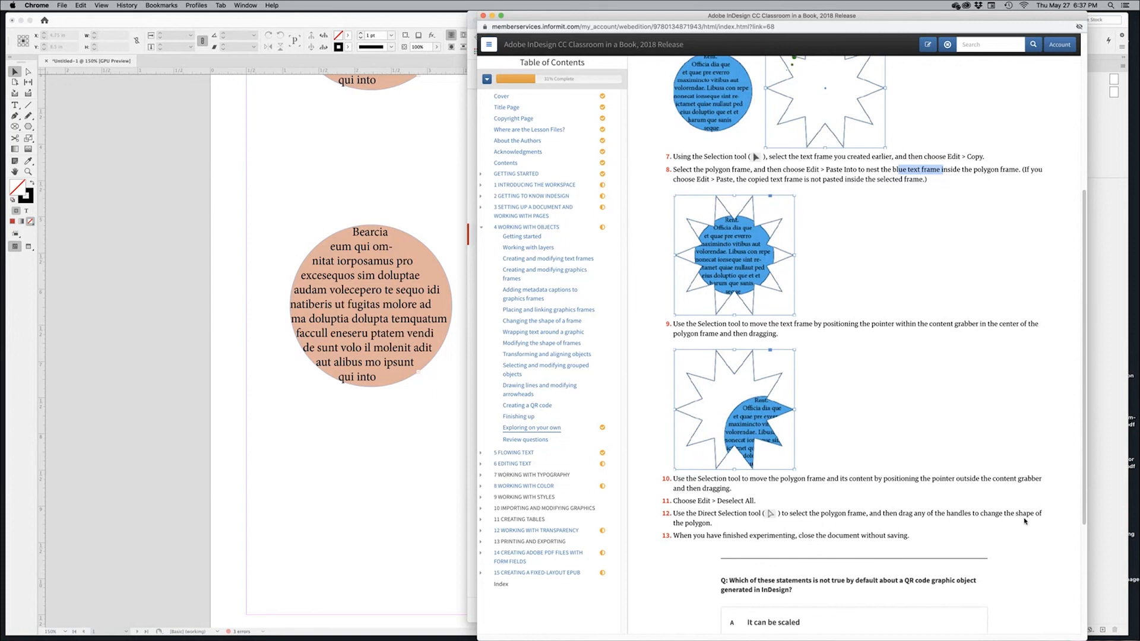
{"action": "key", "text": "super+Tab"}
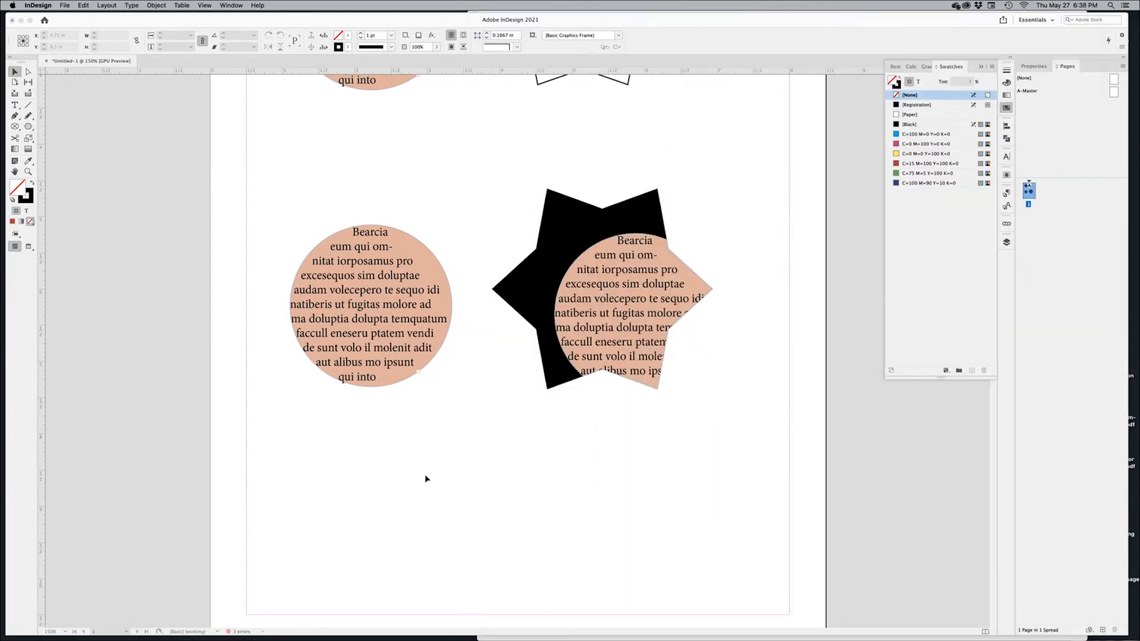
{"action": "left_click", "coordinate": [543, 310]}
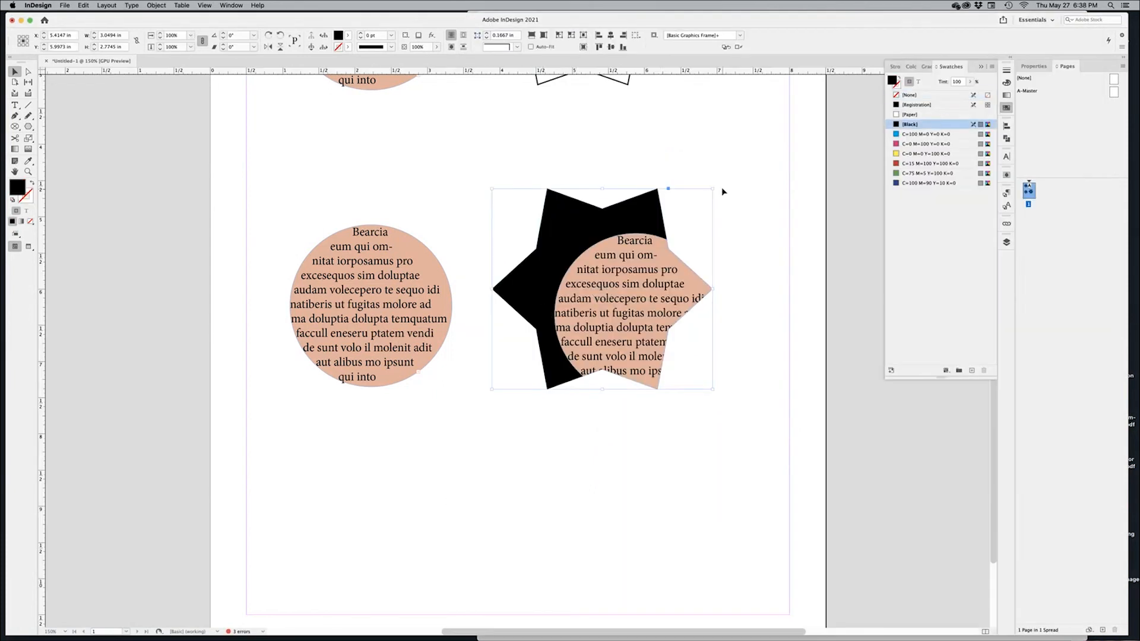
{"action": "left_click_drag", "start_coordinate": [715, 189], "coordinate": [758, 176]}
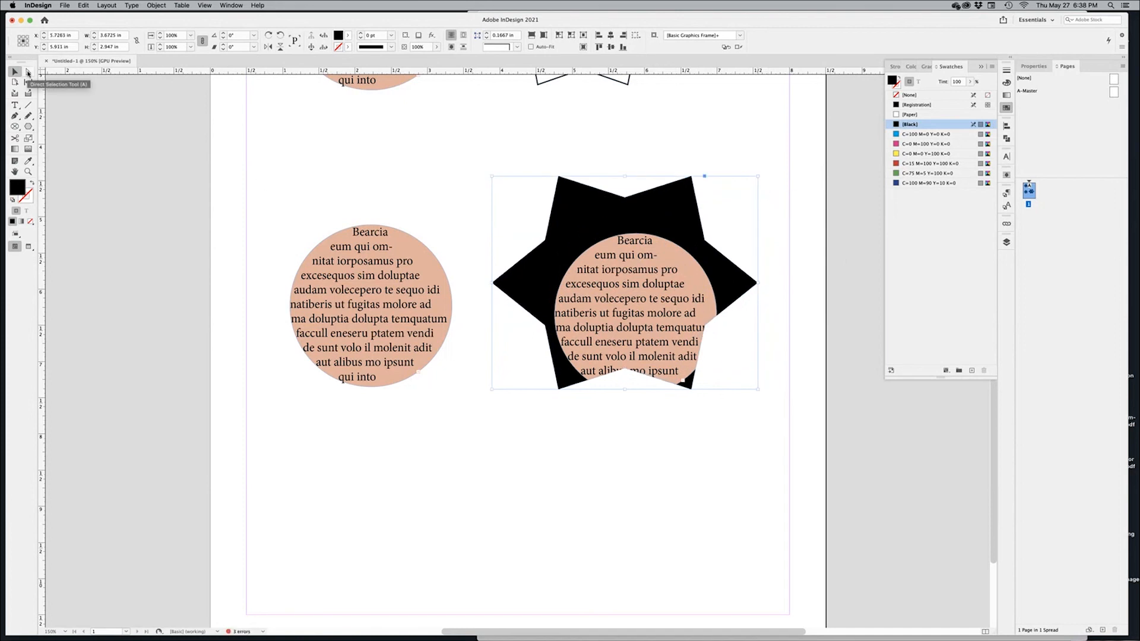
- Use Direct Selection to pull the star's upper-left inner anchor inward and raise its left tip to about X 4.26, Y 5.09 in
{"action": "left_click", "coordinate": [28, 72]}
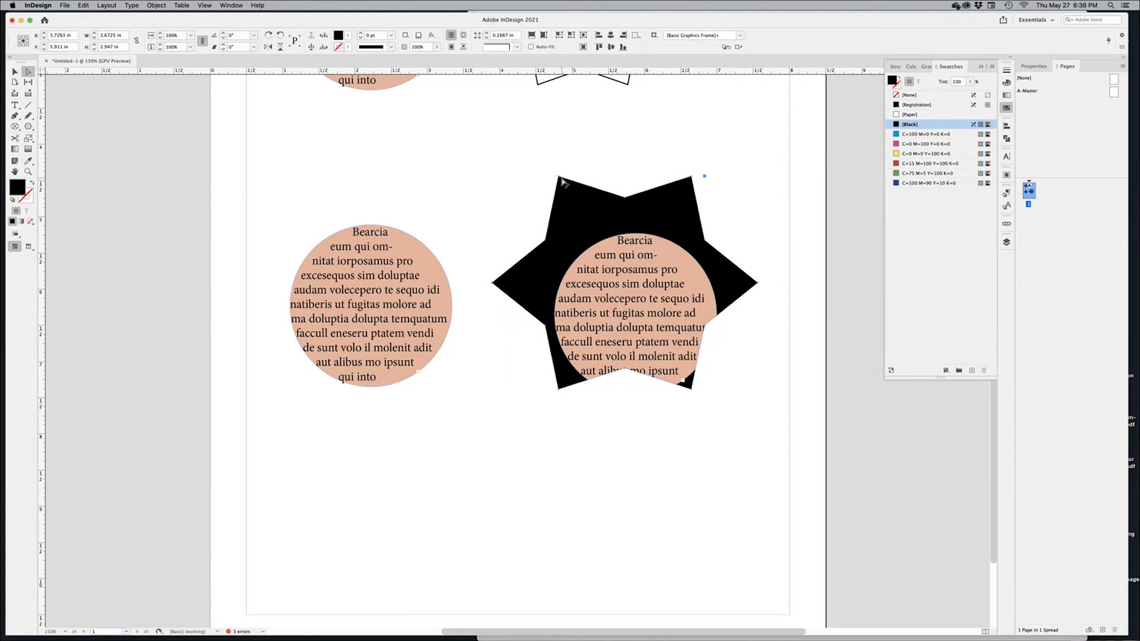
{"action": "left_click_drag", "start_coordinate": [543, 222], "coordinate": [555, 278]}
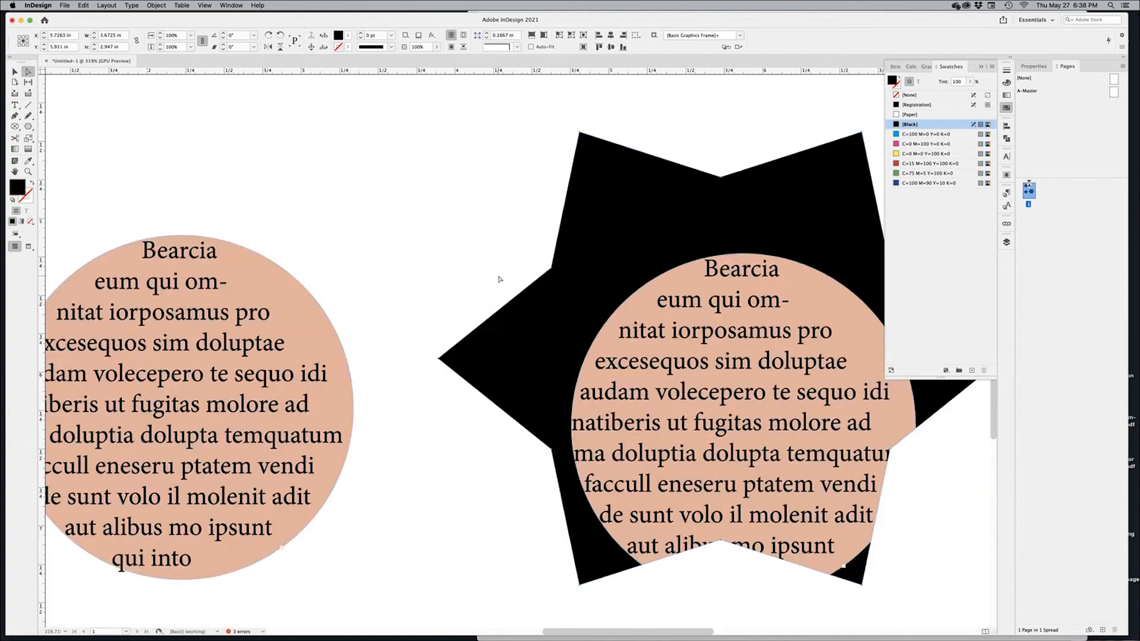
{"action": "left_click", "coordinate": [552, 270]}
{"action": "left_click_drag", "start_coordinate": [552, 271], "coordinate": [610, 278]}
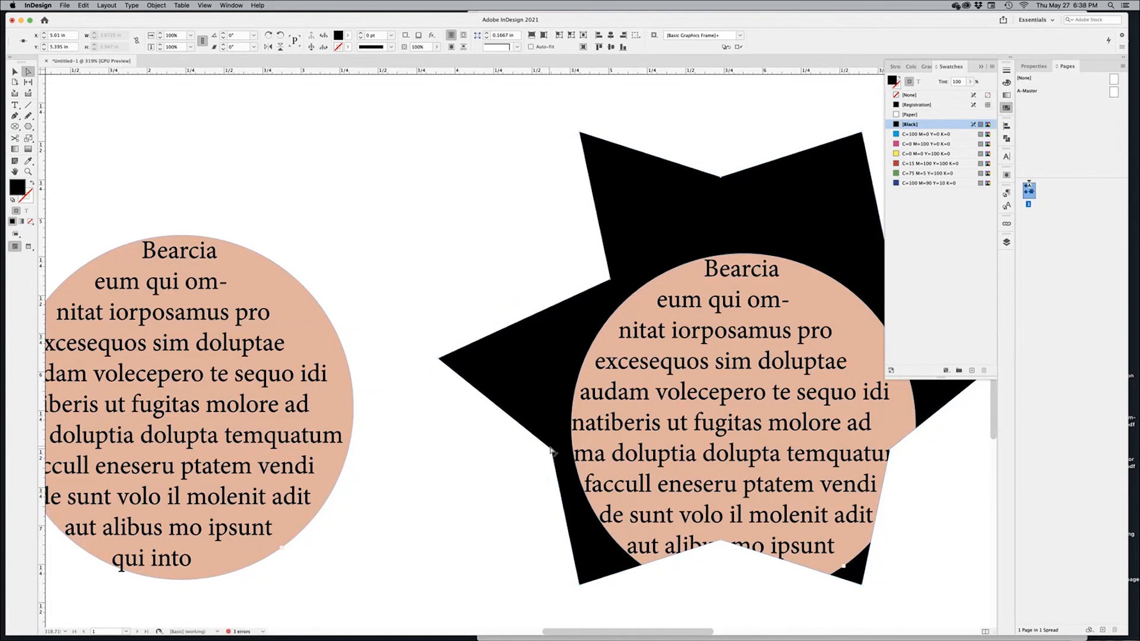
{"action": "left_click_drag", "start_coordinate": [442, 362], "coordinate": [497, 233]}
- Stretch the star's lower-right tip outward to about X 7.37, Y 7.51 in and raise its right tip to about X 7.78, Y 5.5 in
{"action": "scroll", "coordinate": [565, 306], "scroll_direction": "down", "scroll_amount": 4}
{"action": "scroll", "coordinate": [565, 306], "scroll_direction": "right", "scroll_amount": 6}
{"action": "left_click", "coordinate": [566, 305], "text": "alt+super"}
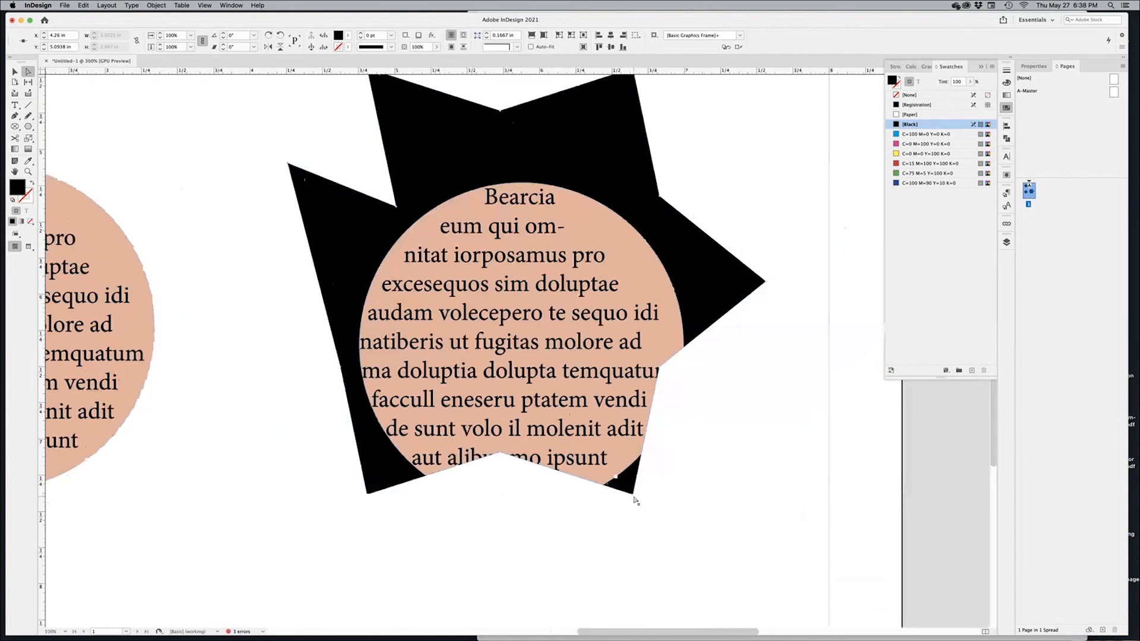
{"action": "left_click_drag", "start_coordinate": [635, 499], "coordinate": [739, 516]}
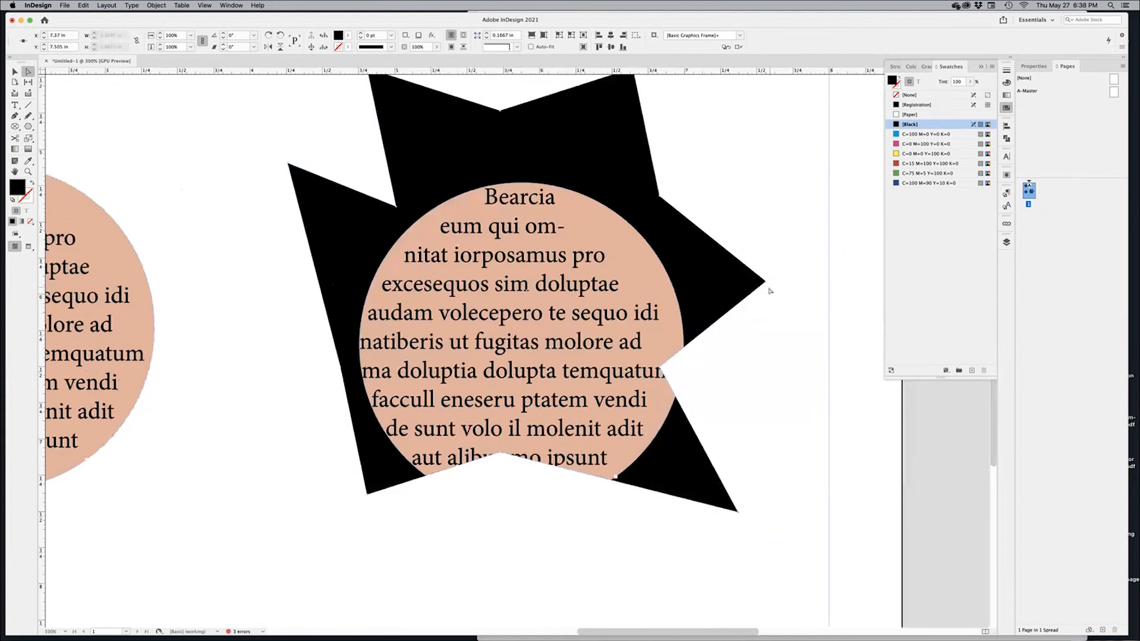
{"action": "left_click_drag", "start_coordinate": [768, 285], "coordinate": [796, 223]}
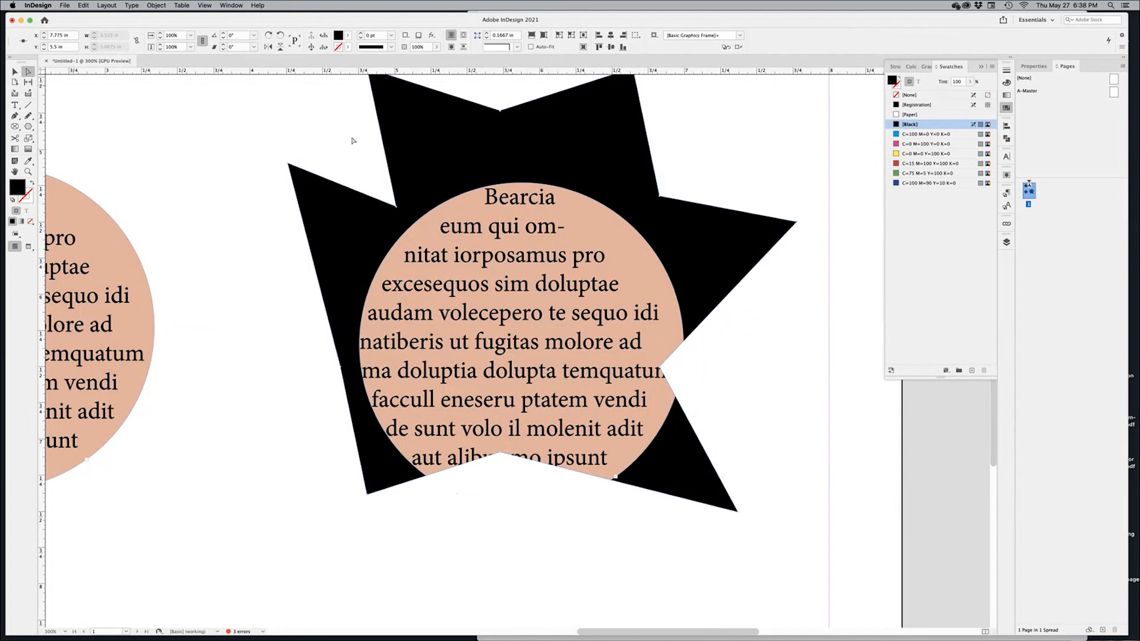
- Reshape the nested circle's top curve by pulling the top anchor's right direction handle up and outward
{"action": "left_click", "coordinate": [528, 187]}
{"action": "left_click", "coordinate": [524, 188]}
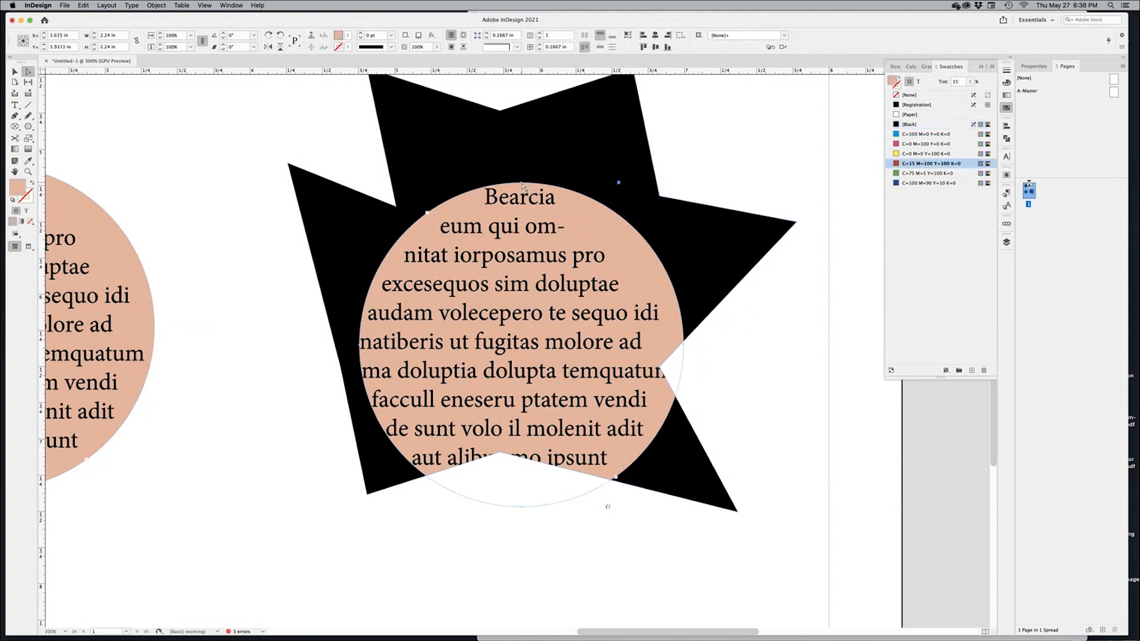
{"action": "left_click", "coordinate": [522, 185]}
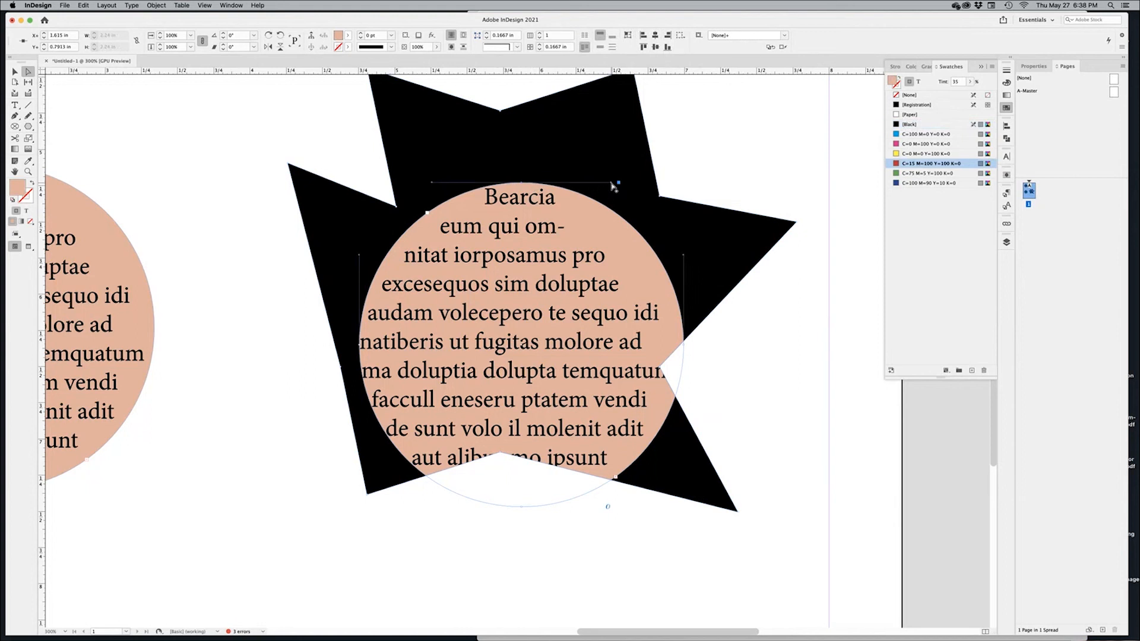
{"action": "left_click_drag", "start_coordinate": [616, 183], "coordinate": [645, 168]}
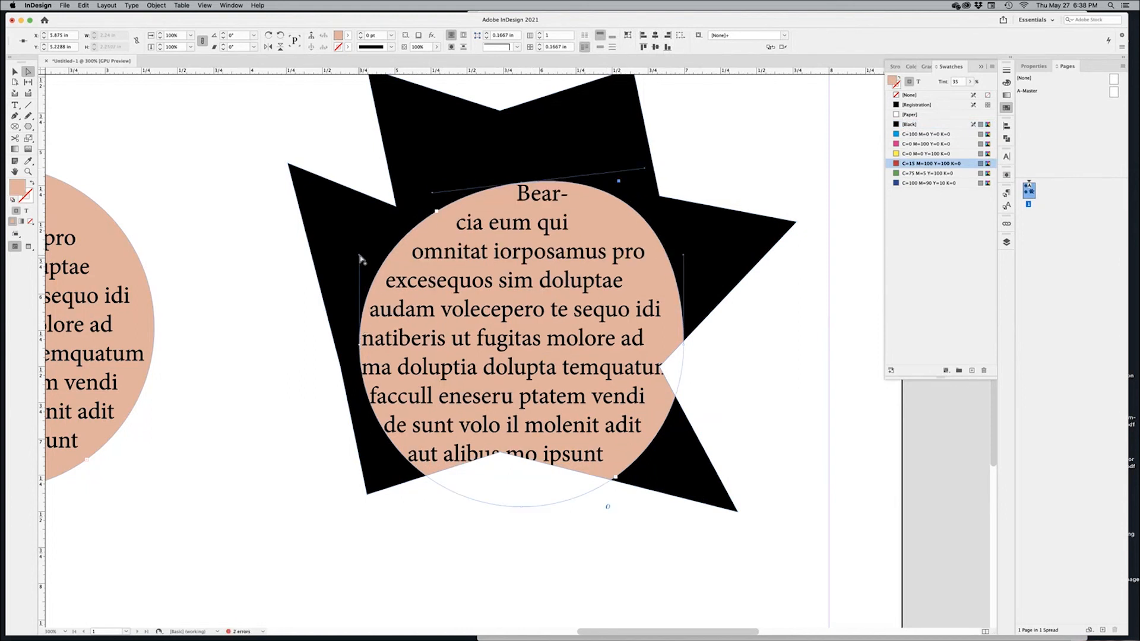
- Reshape the nested circle by pulling the left anchor's upper direction handle outward and moving its bottom anchor down and right, then deselect it
{"action": "left_click_drag", "start_coordinate": [358, 258], "coordinate": [330, 236]}
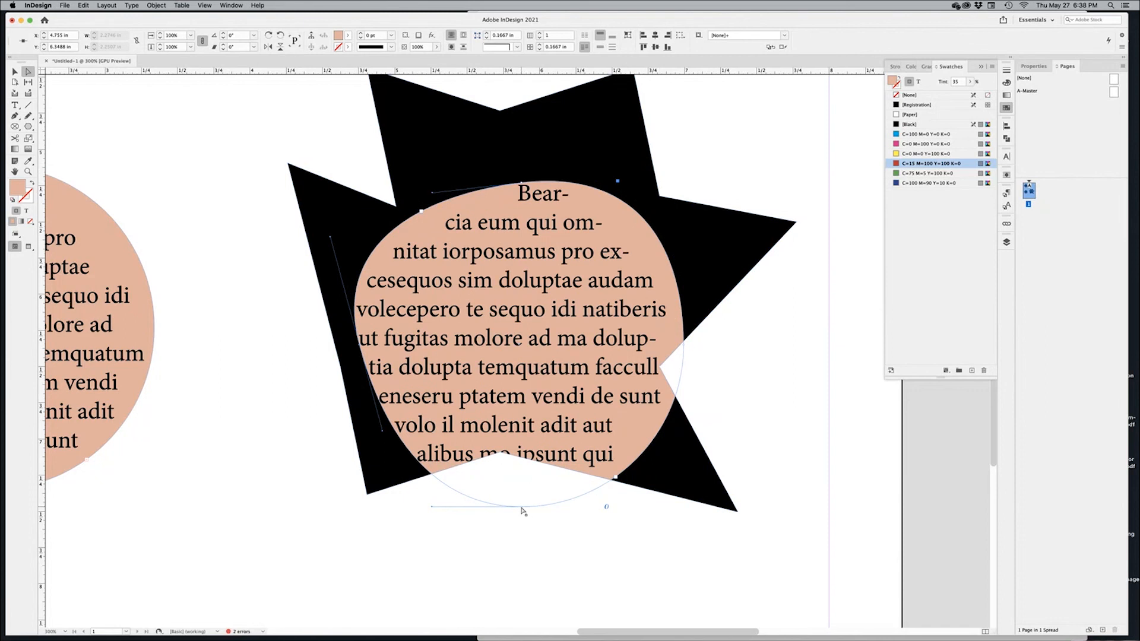
{"action": "left_click_drag", "start_coordinate": [521, 508], "coordinate": [545, 524]}
{"action": "left_click", "coordinate": [740, 414]}
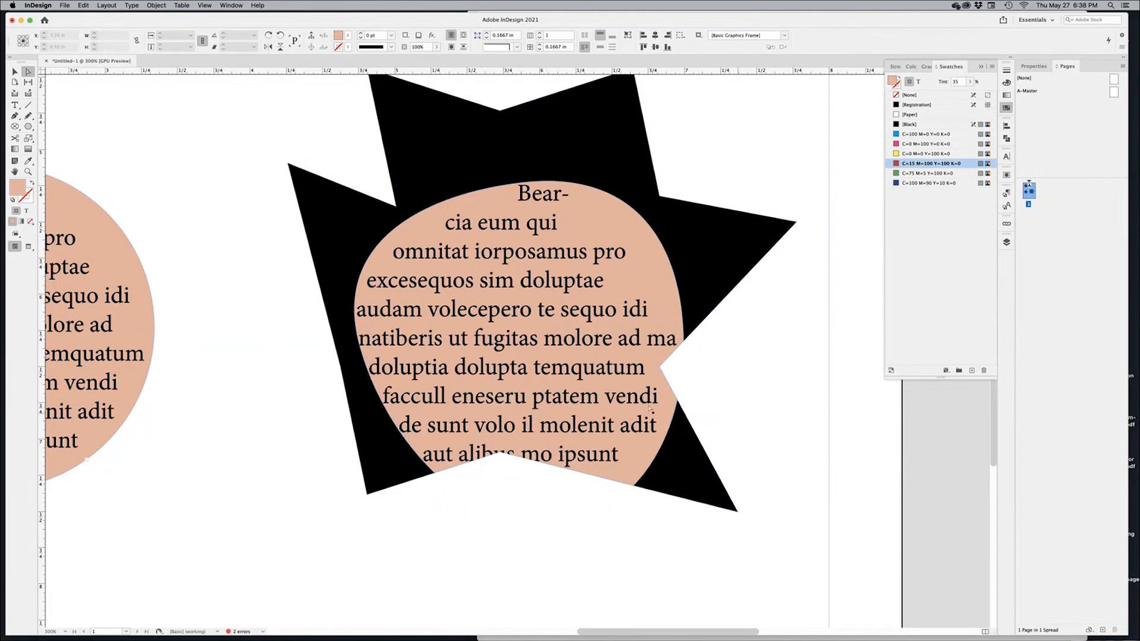
{"action": "key", "text": "super+minus"}
{"action": "key", "text": "super+minus"}
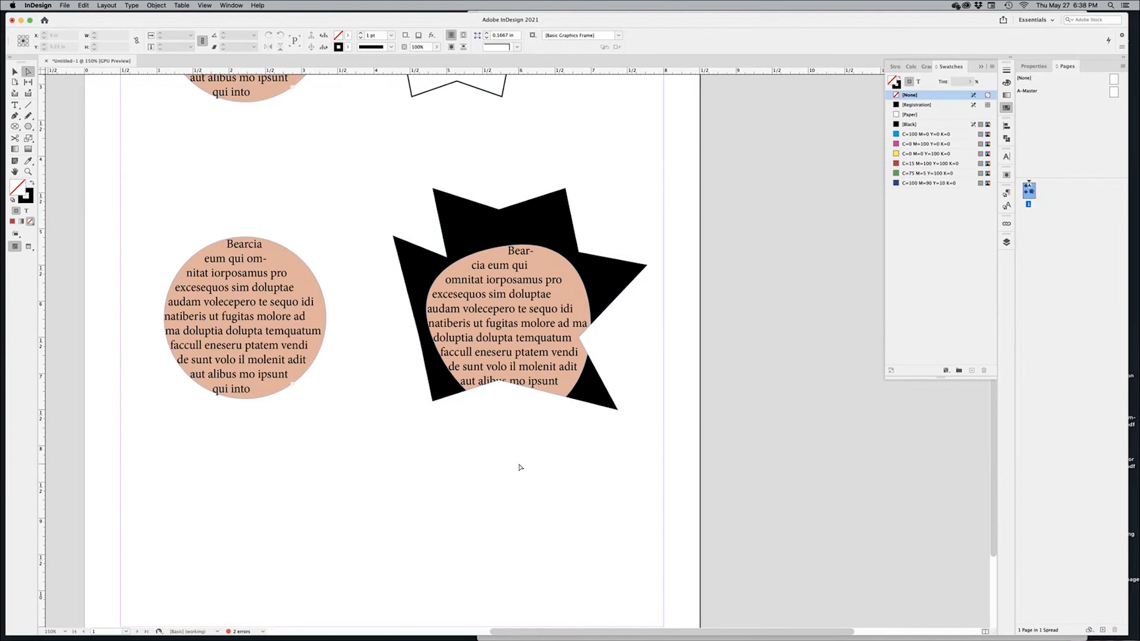
- Switch to Chrome to read the exercise's final step, 13, and return to InDesign
{"action": "key", "text": "super+Tab"}
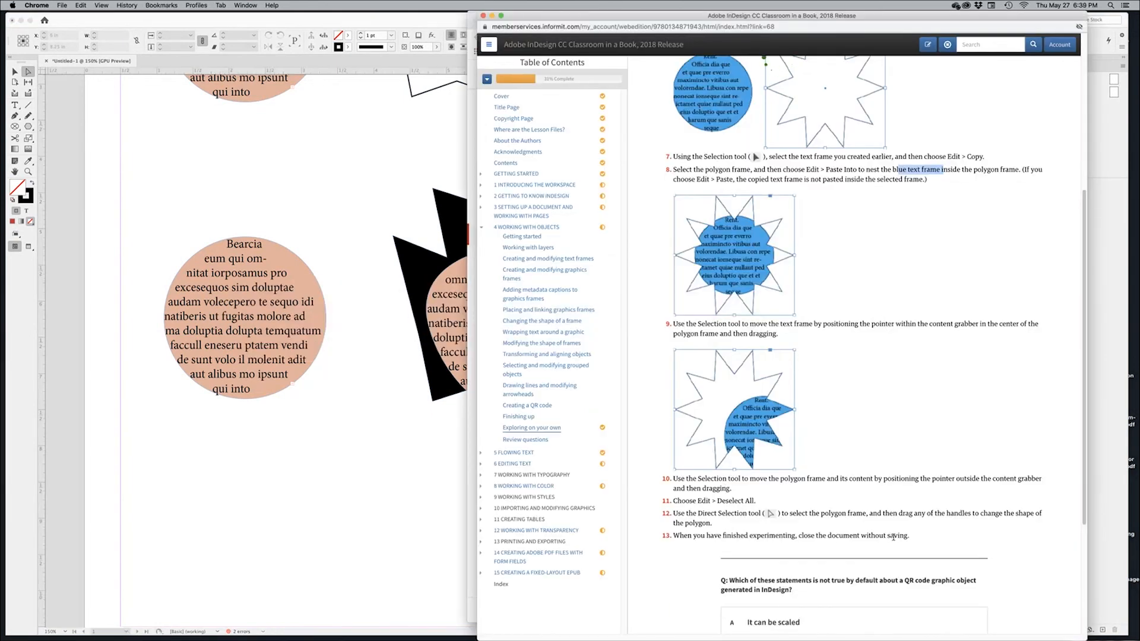
{"action": "scroll", "coordinate": [873, 523], "scroll_direction": "down", "scroll_amount": 2}
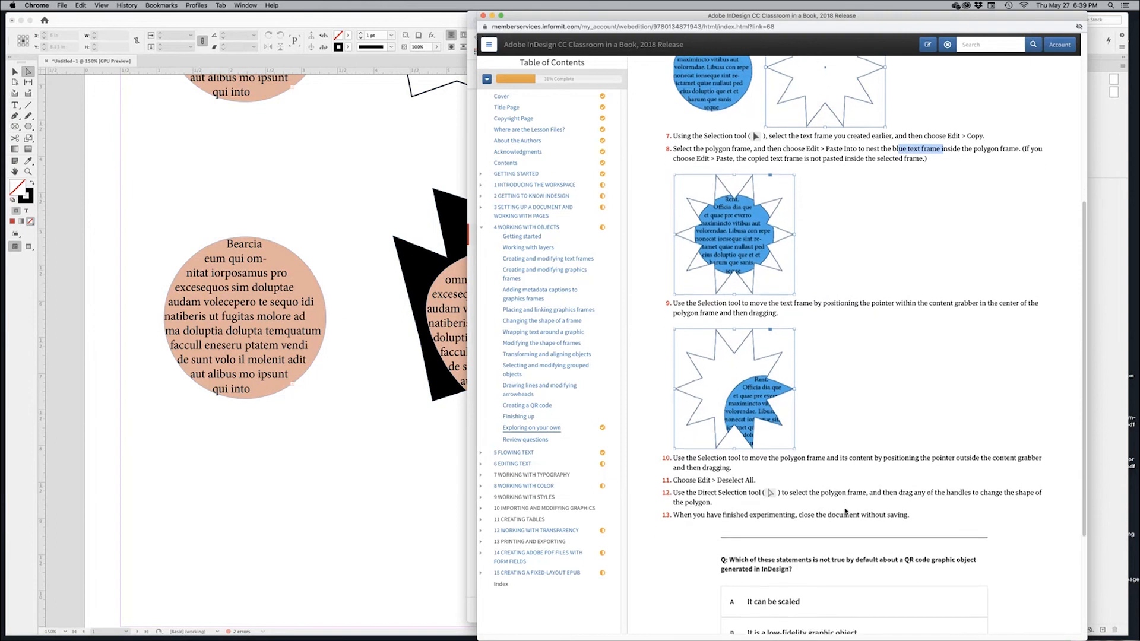
{"action": "left_click", "coordinate": [434, 476]}
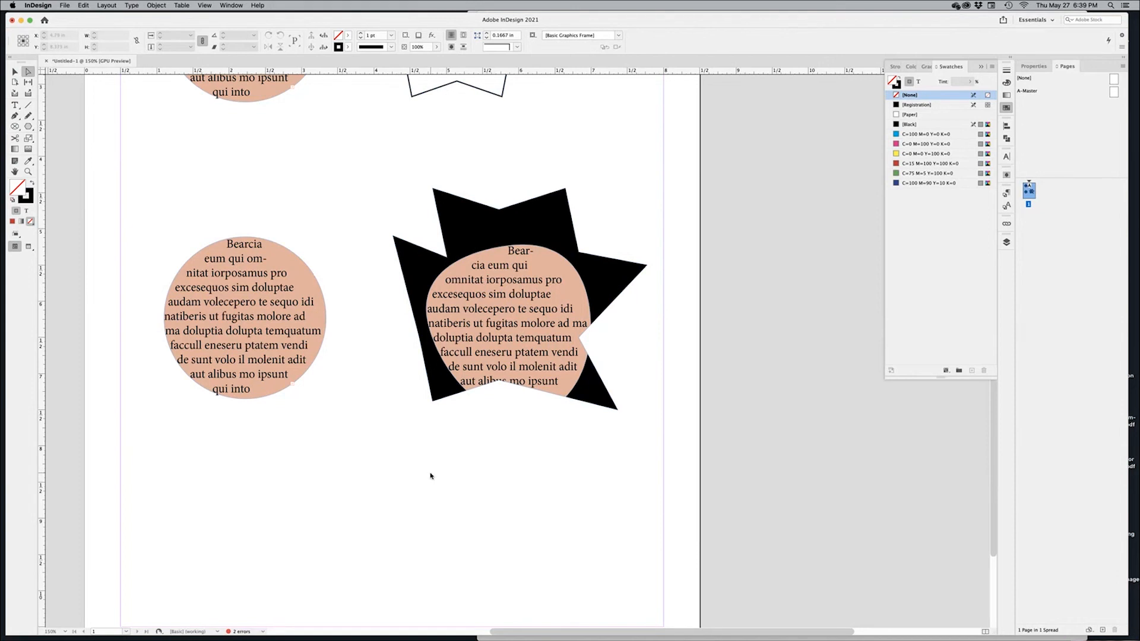
- Create a folder named A2 inside INDESIGN - DEMOS and save the document there as "A2 demo" in InDesign 2021 document format
{"action": "key", "text": "super+s"}
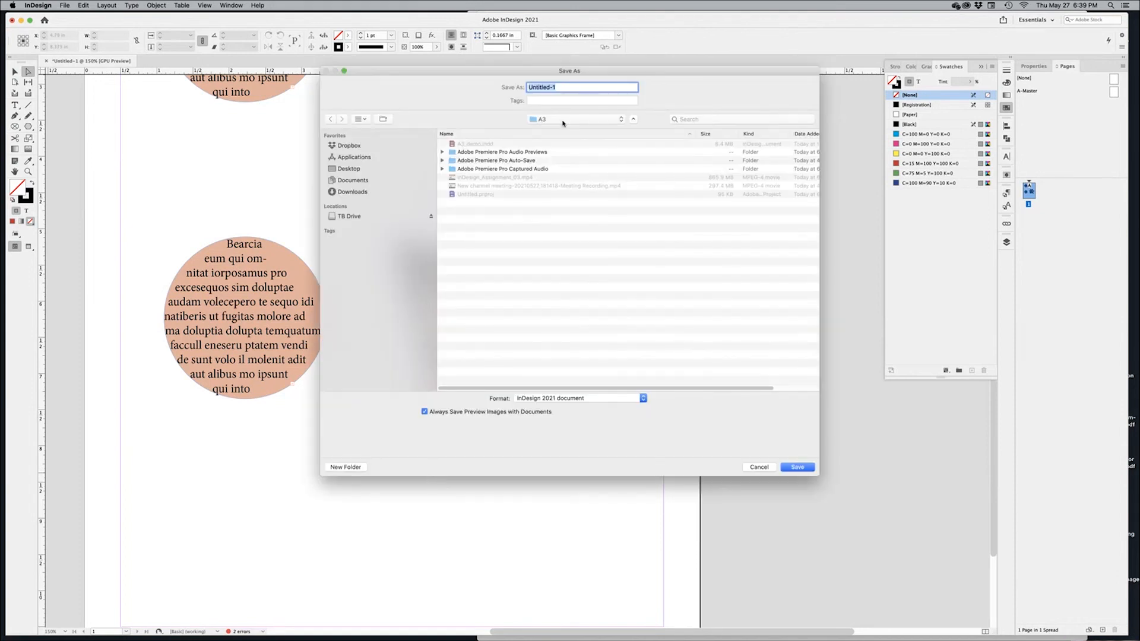
{"action": "left_click", "coordinate": [563, 123]}
{"action": "left_click", "coordinate": [555, 129]}
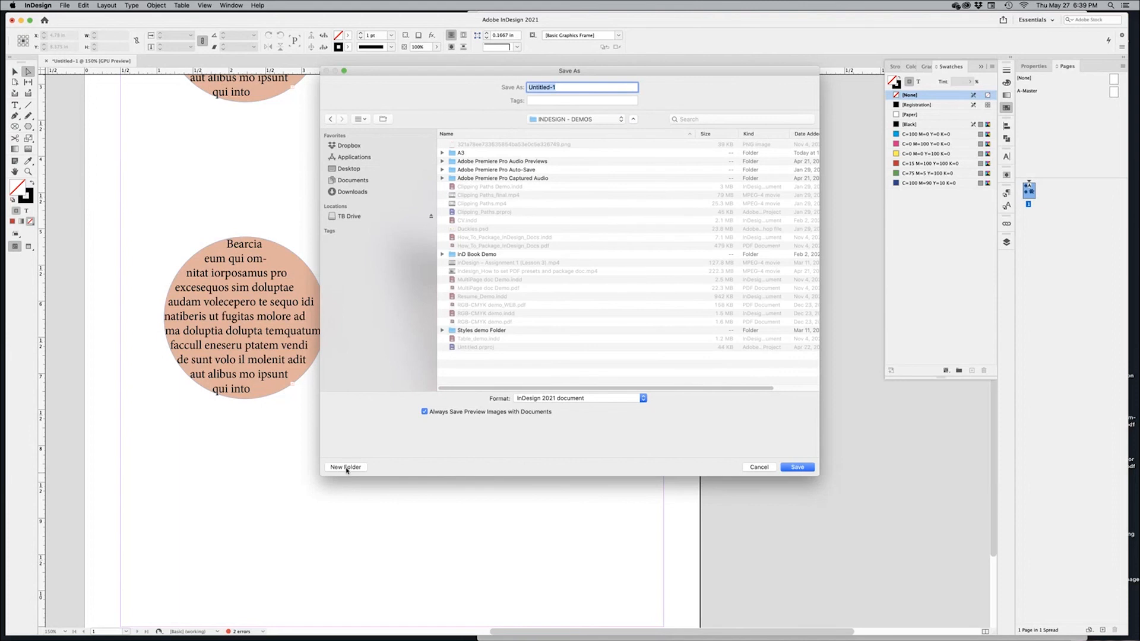
{"action": "left_click", "coordinate": [346, 468]}
{"action": "type", "text": "A"}
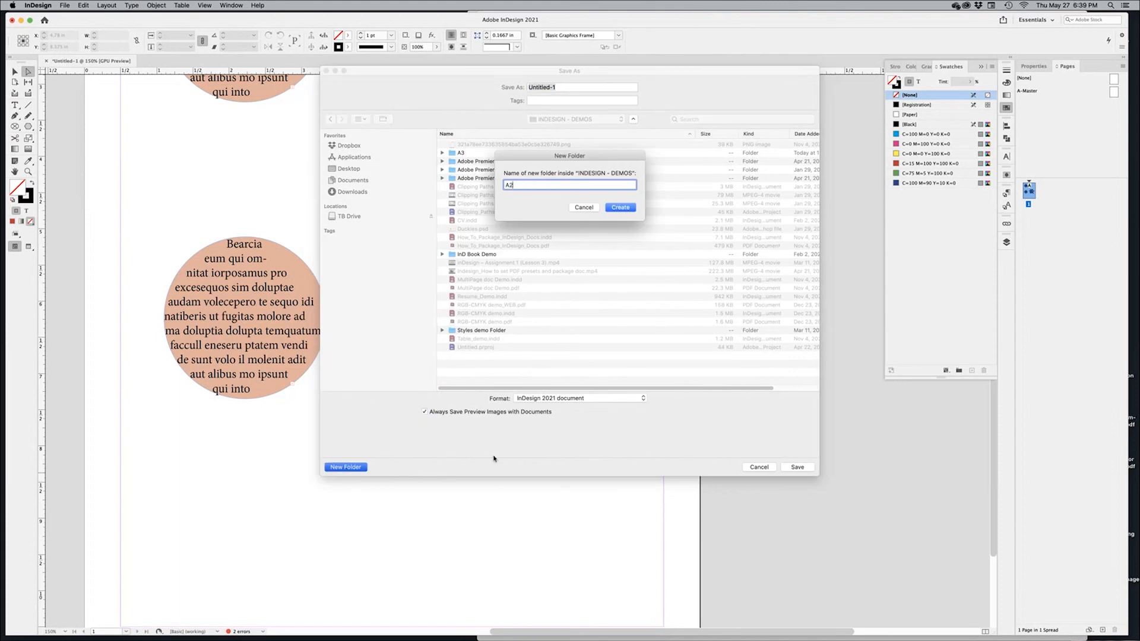
{"action": "type", "text": "2"}
{"action": "left_click", "coordinate": [631, 207]}
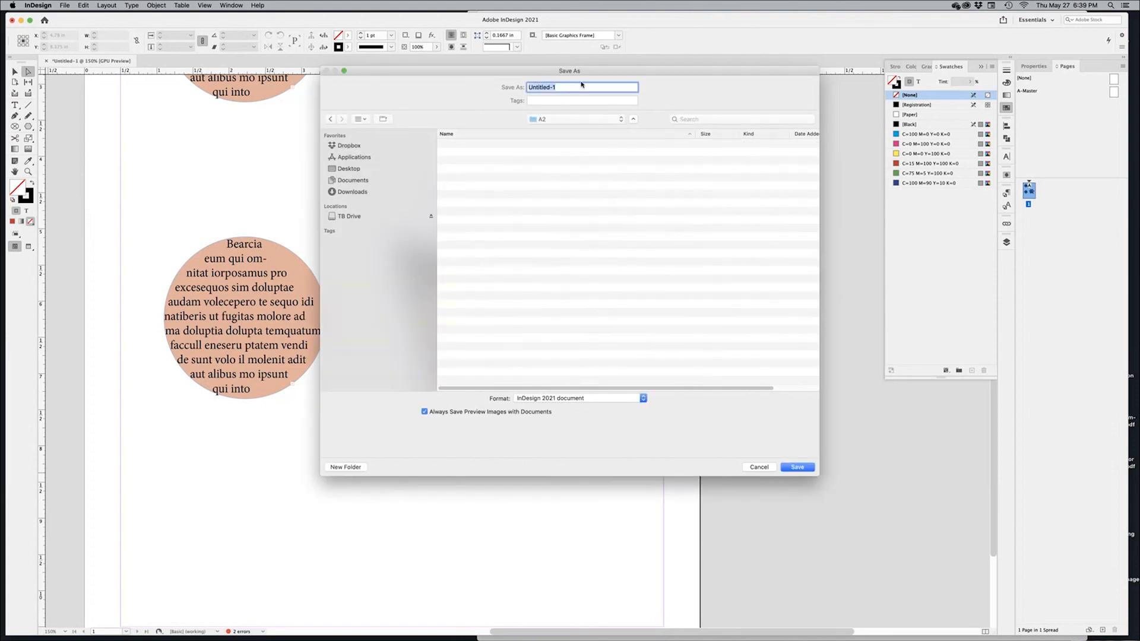
{"action": "type", "text": "A2 demo"}
{"action": "left_click", "coordinate": [793, 467]}
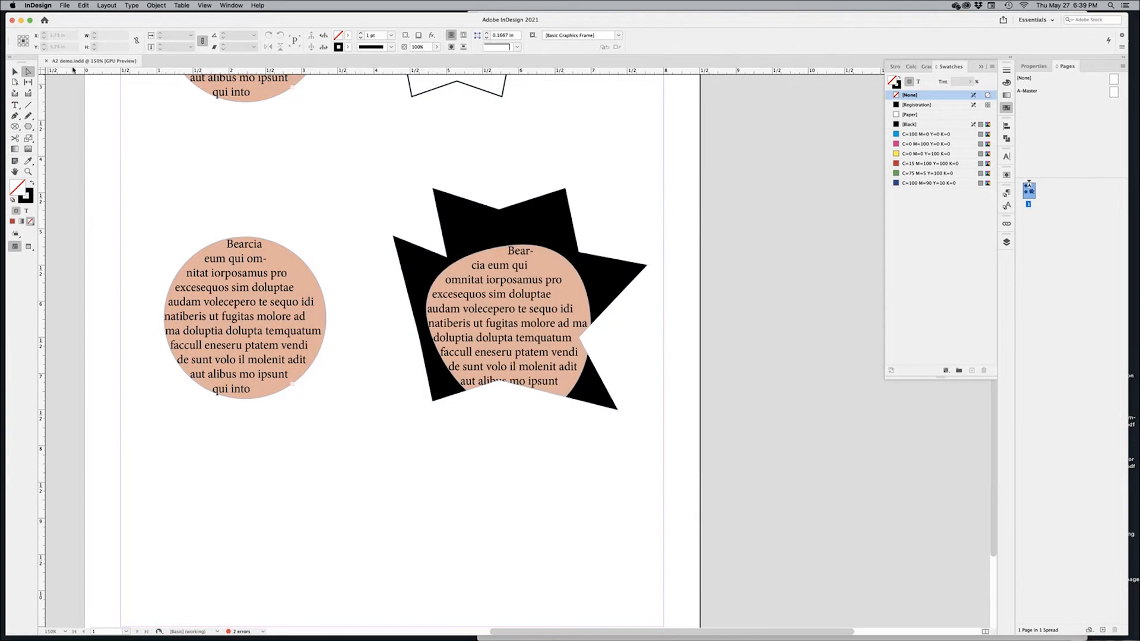